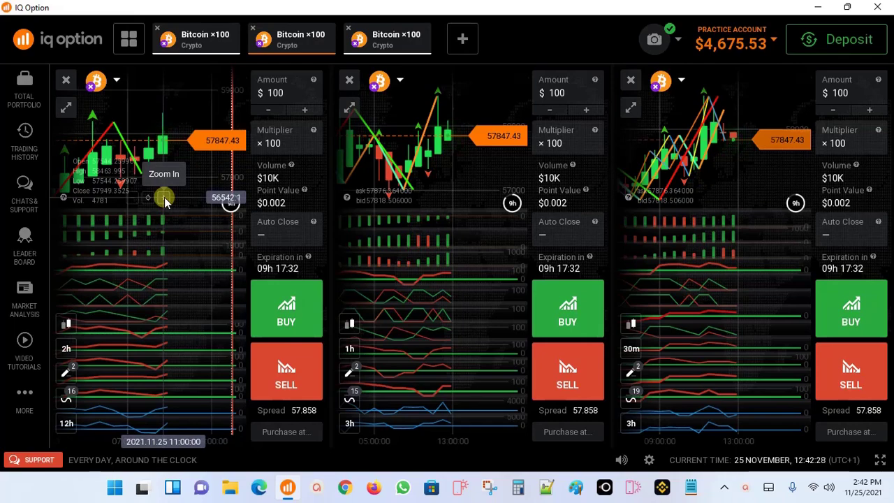
- Open a Maker ×20 crypto chart and apply a saved 18-indicator template to it
click(462, 39)
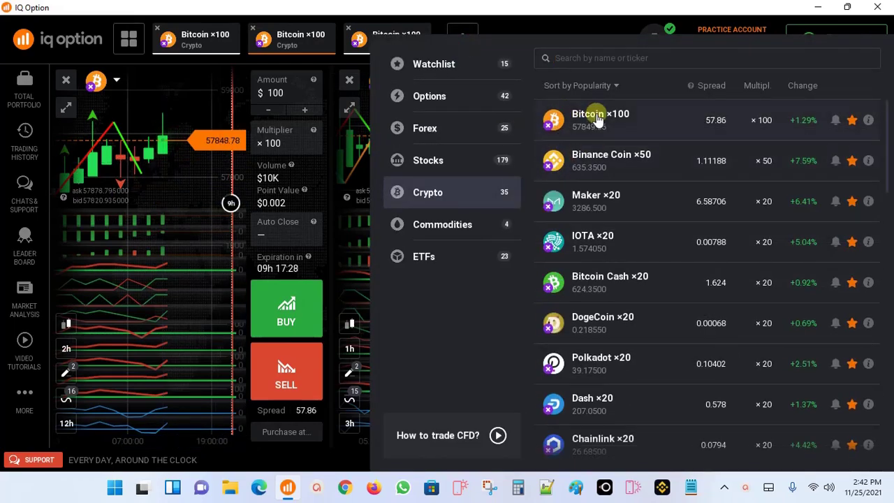
click(596, 201)
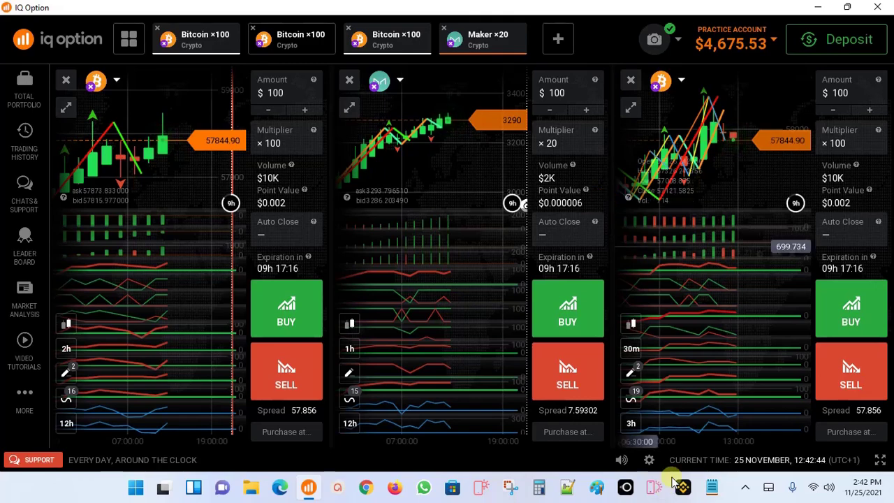
click(350, 398)
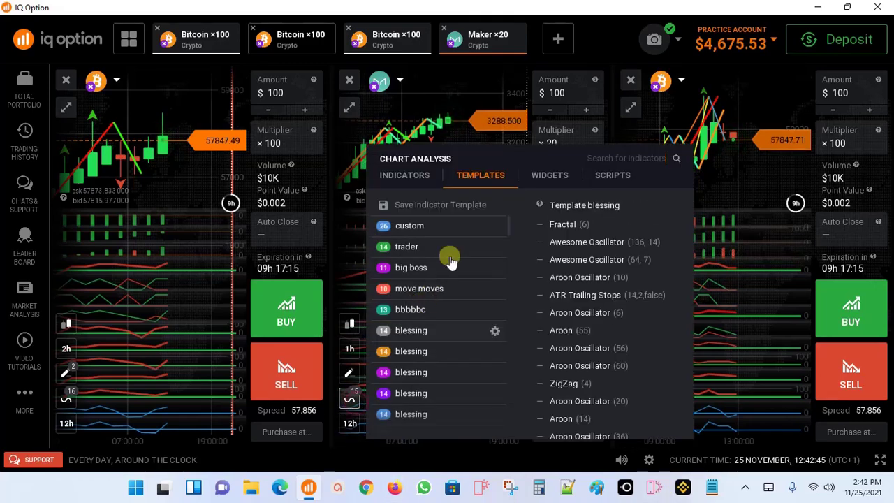
scroll(436, 301, down, 6)
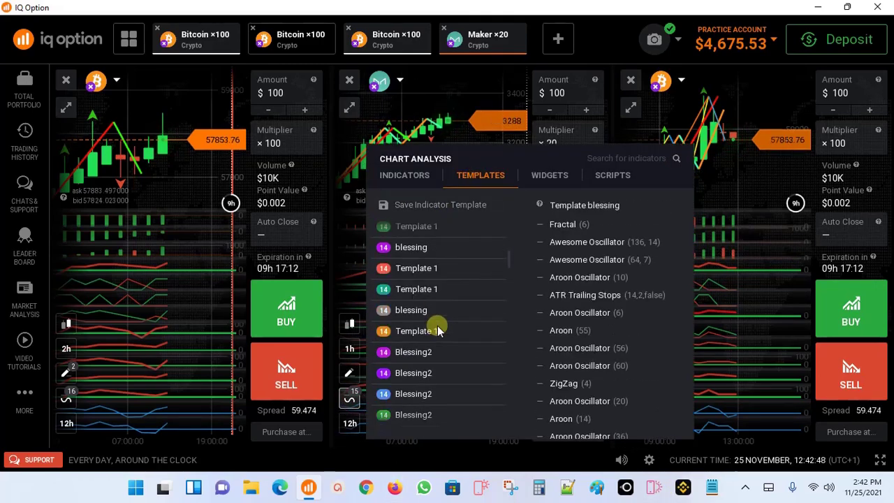
scroll(419, 341, down, 3)
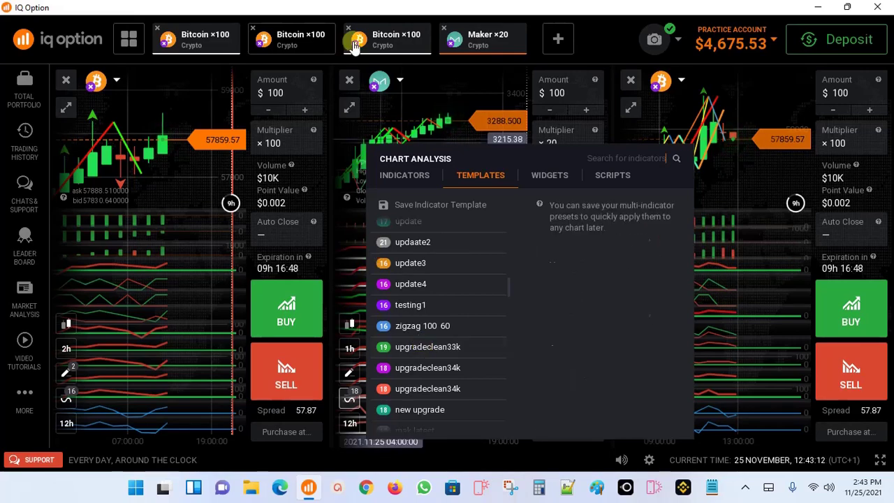
click(425, 90)
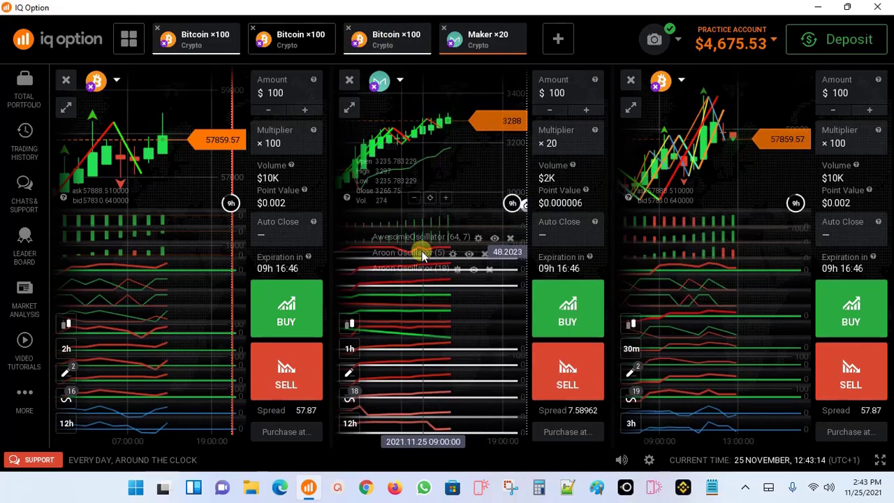
- Hide the upper three Aroon Oscillators, including (5) and (18), and the Aroon (100), (55) and (18) indicators on the Maker chart
click(469, 254)
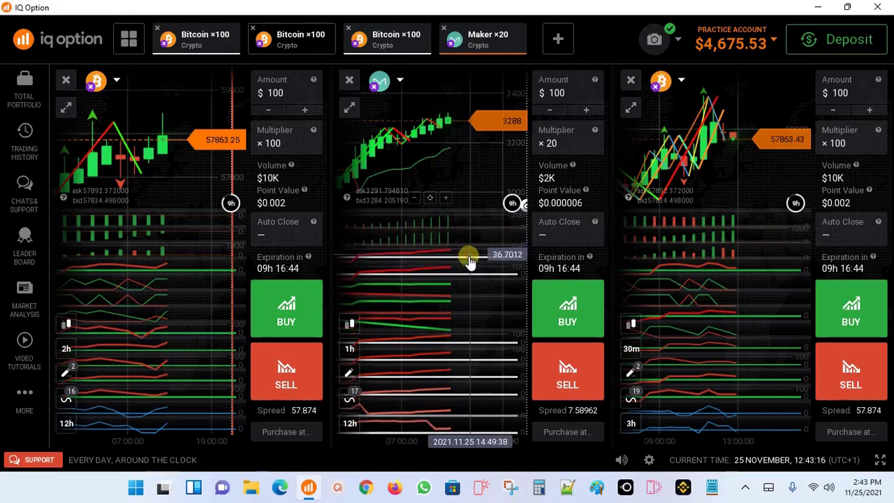
click(473, 257)
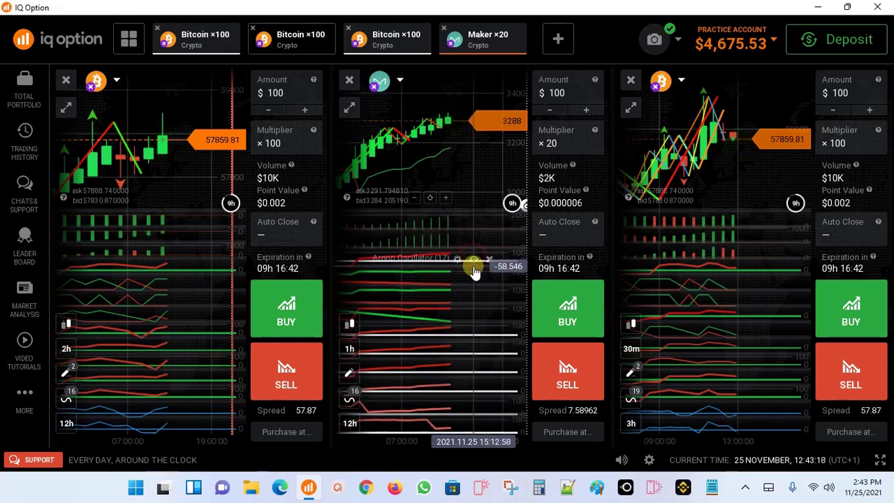
click(473, 264)
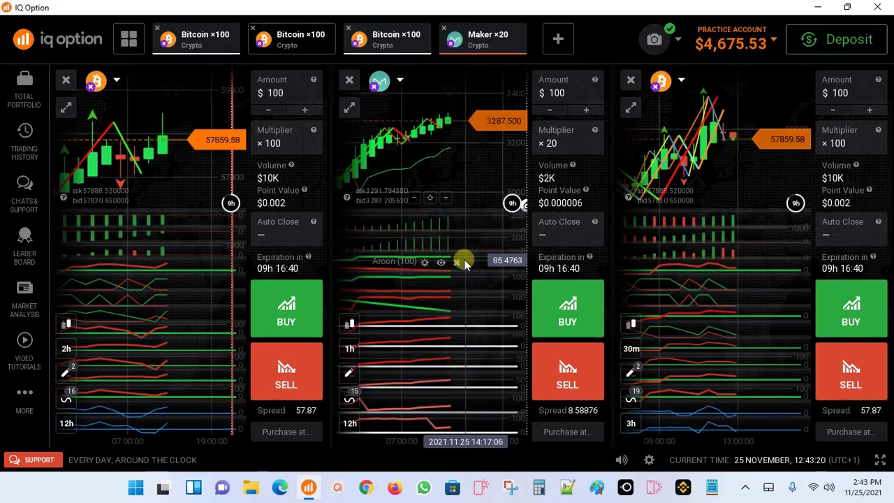
click(442, 261)
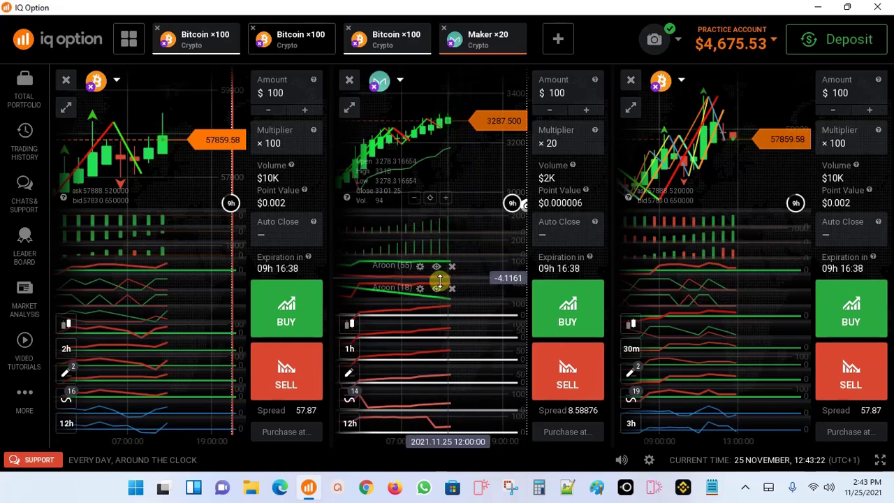
click(436, 280)
click(437, 271)
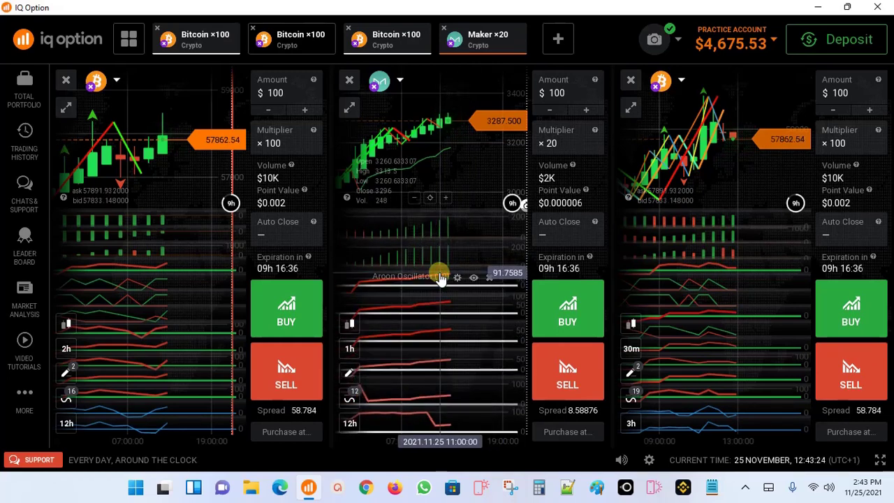
- Hide the remaining Aroon Oscillators on the Maker chart, including periods 29, 33, 36 and 44
click(474, 277)
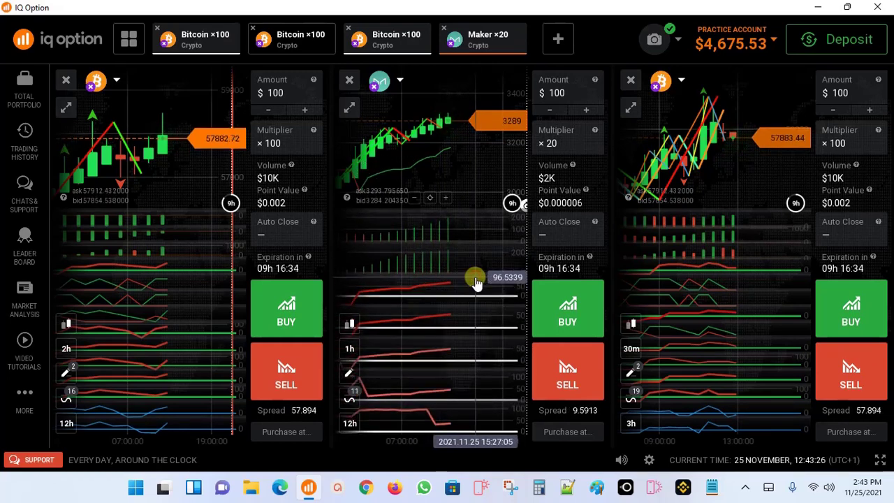
click(475, 283)
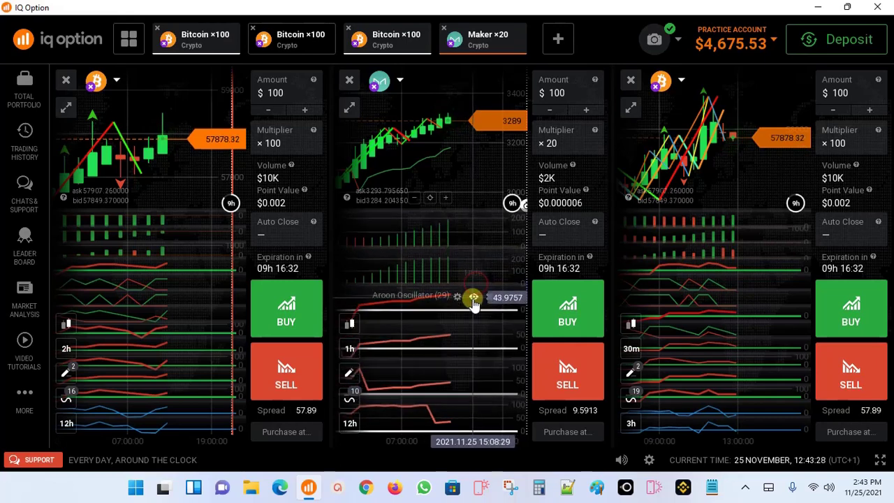
click(473, 299)
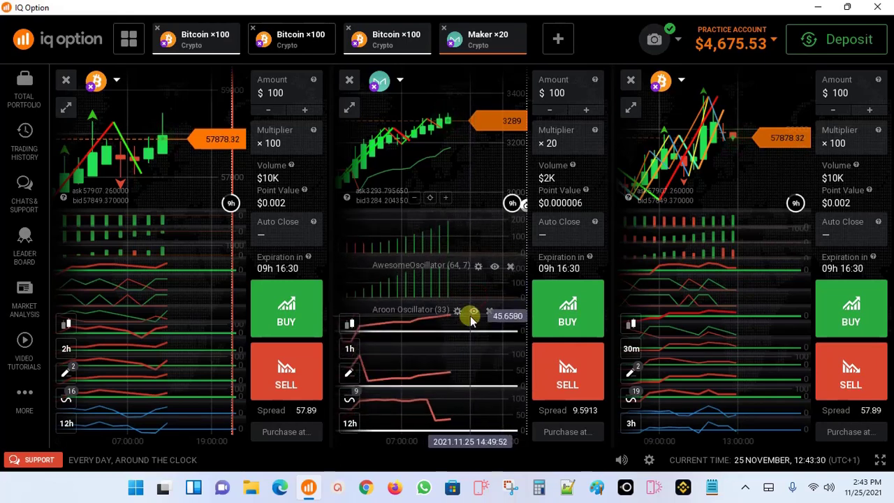
click(473, 316)
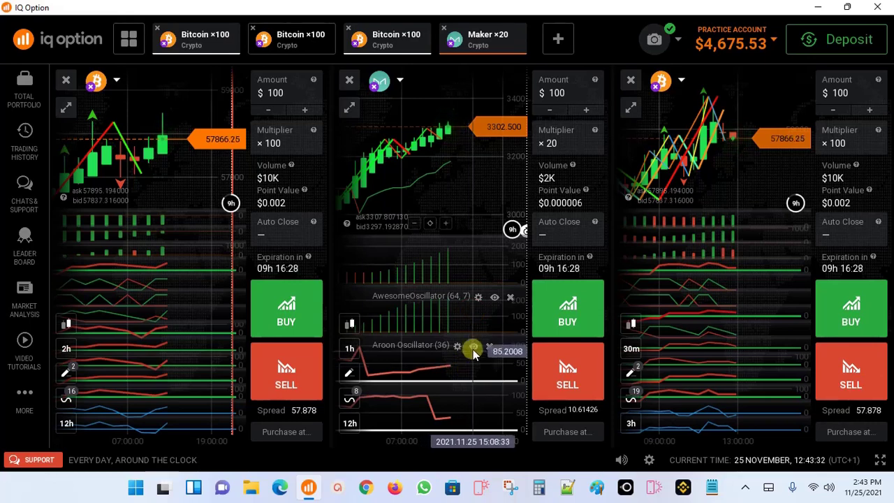
click(473, 349)
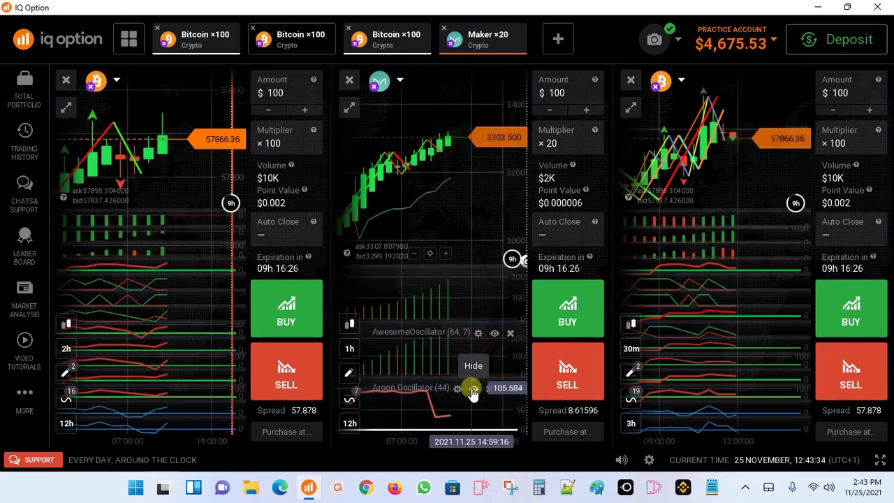
click(466, 375)
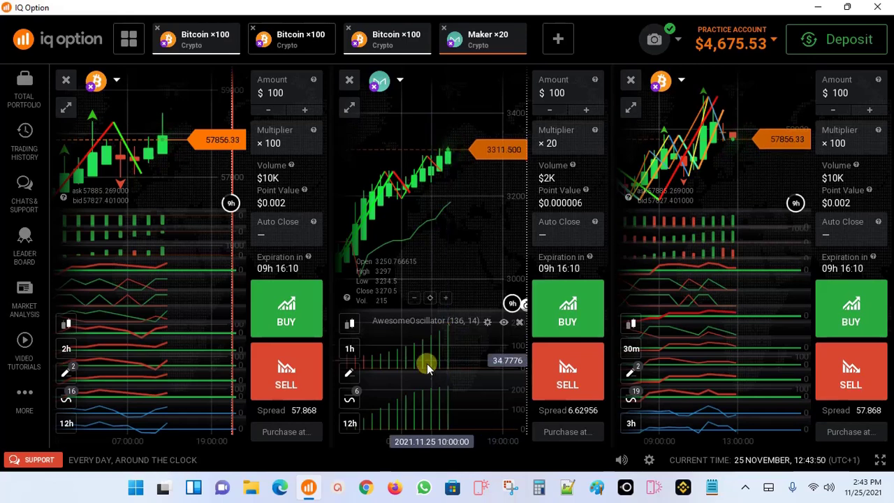
- Apply a different saved indicator template, from further down the template list, to the Maker chart
click(349, 400)
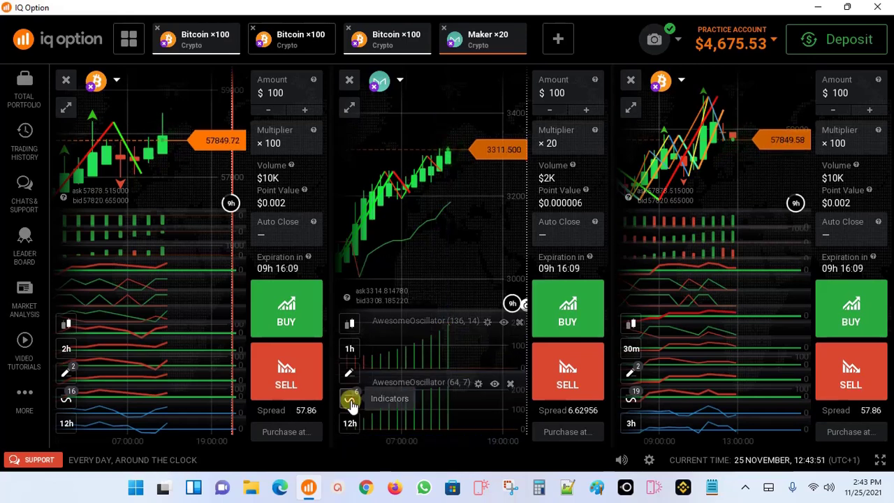
click(349, 400)
click(419, 176)
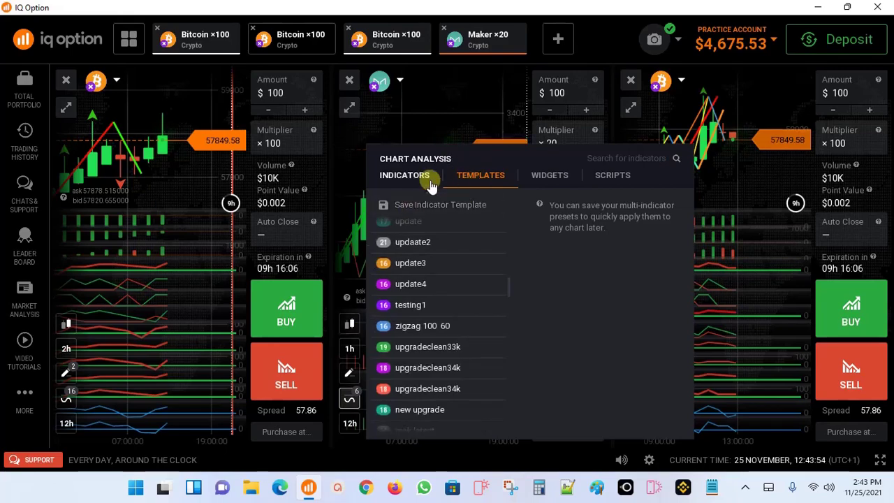
click(493, 171)
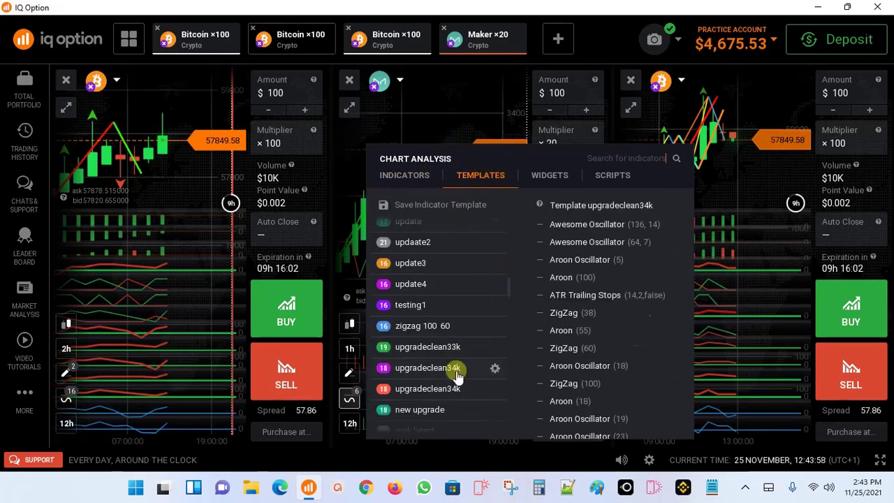
scroll(450, 363, down, 3)
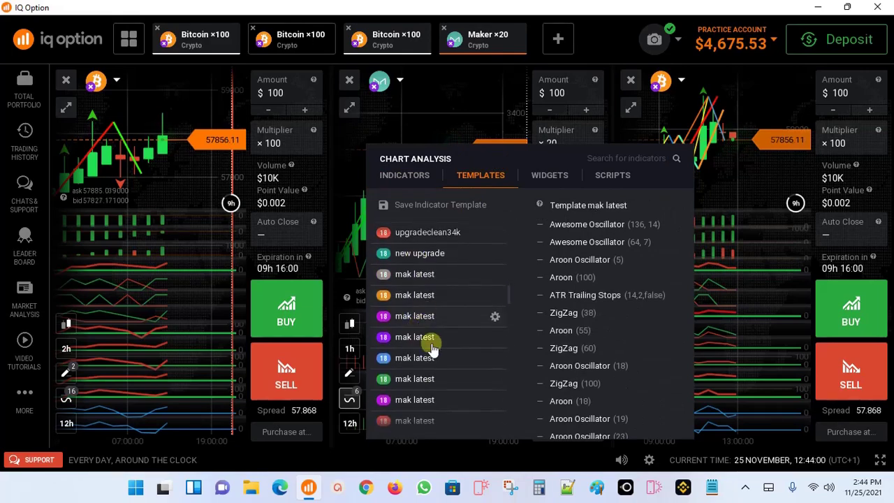
scroll(439, 354, down, 6)
scroll(441, 354, down, 12)
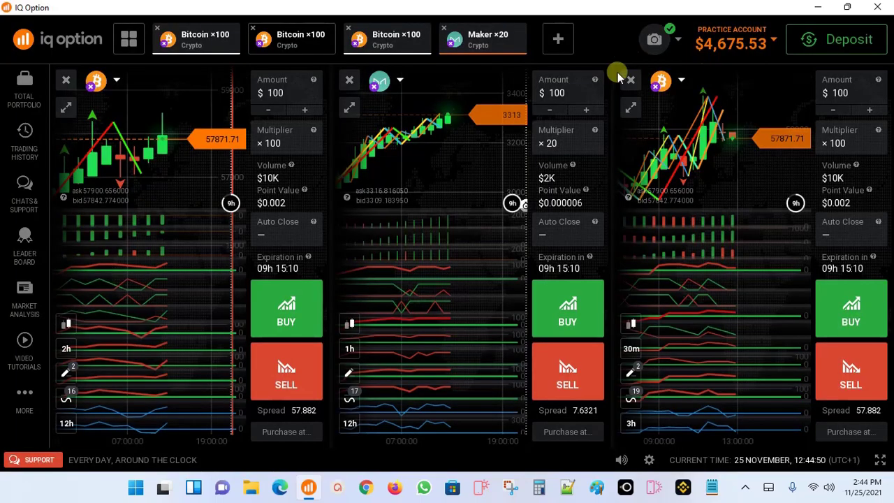
- Look over the saved 43-indicator templates and switch to the one-chart grid showing only Maker ×20
click(349, 397)
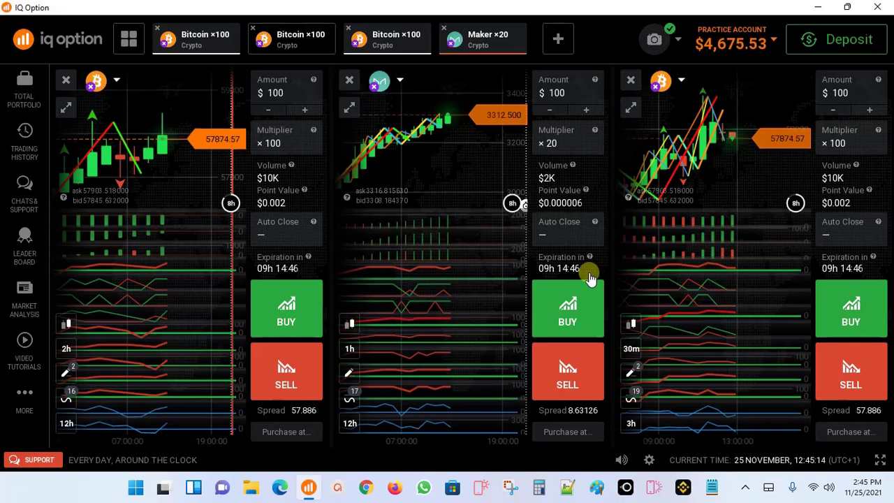
click(351, 398)
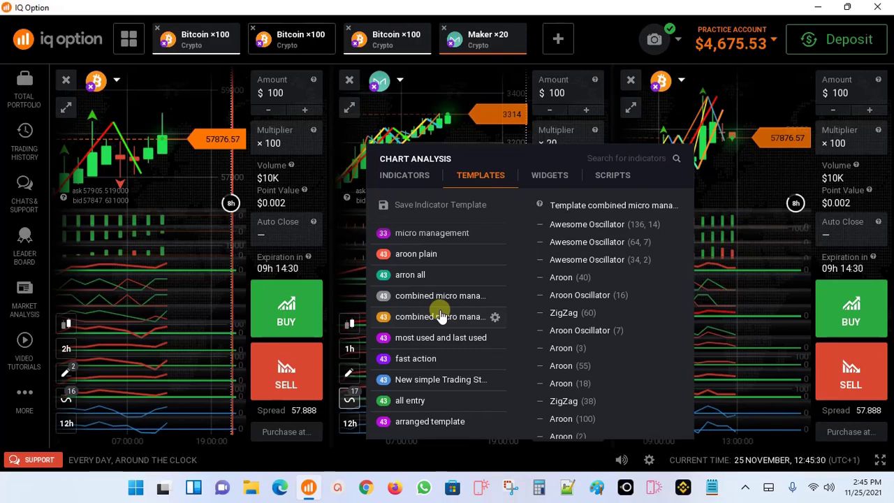
click(129, 38)
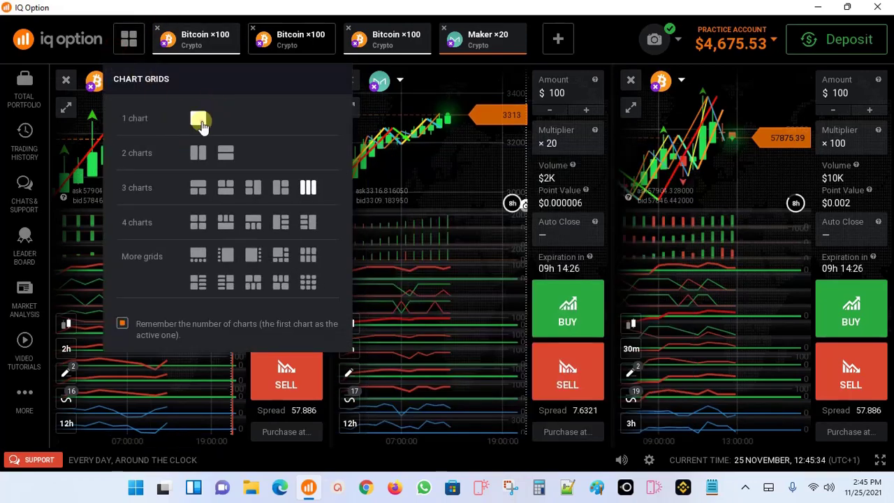
click(199, 121)
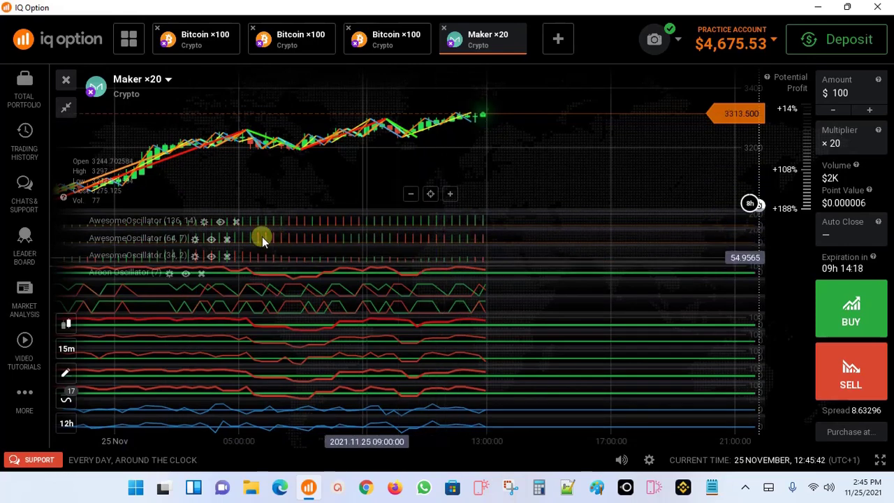
- Hide the three Awesome Oscillators, Aroon Oscillator (7), the two Aroon indicators and the Aroon Oscillator directly below them
click(220, 222)
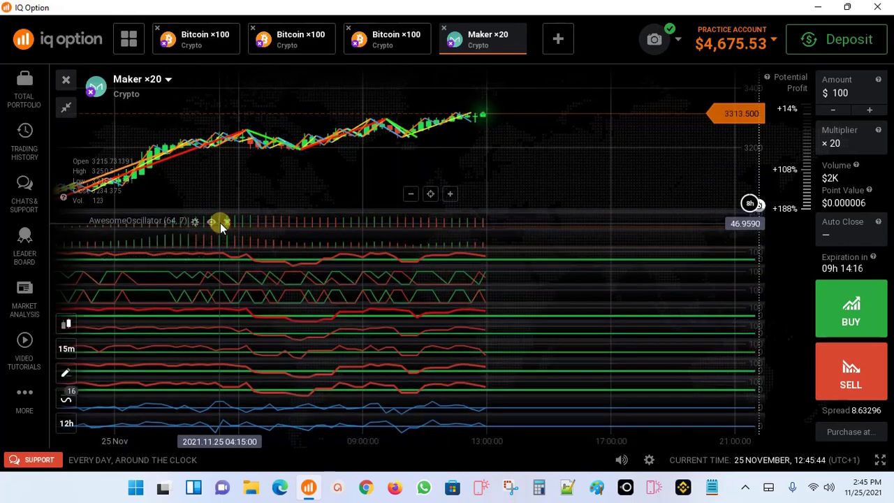
click(212, 223)
click(213, 223)
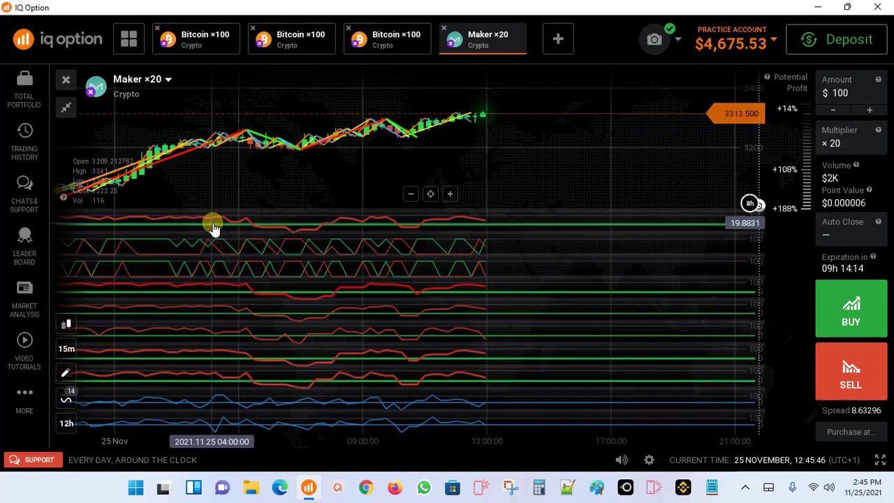
click(185, 224)
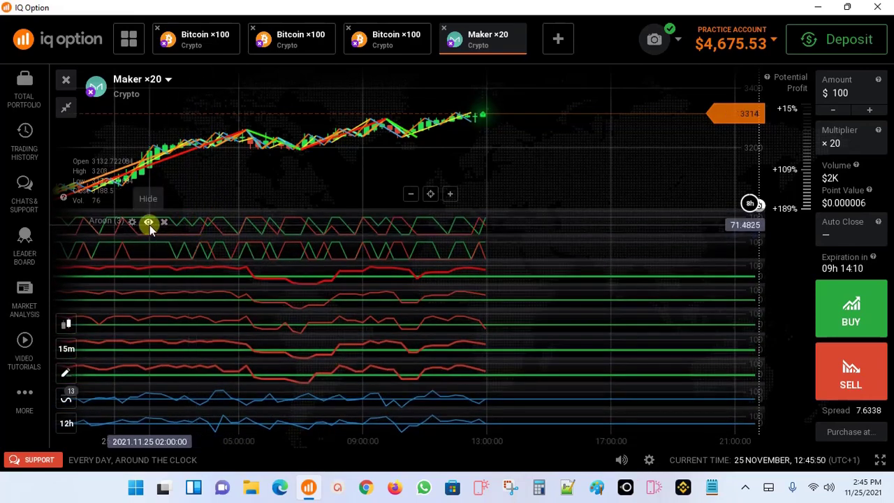
click(150, 225)
click(149, 225)
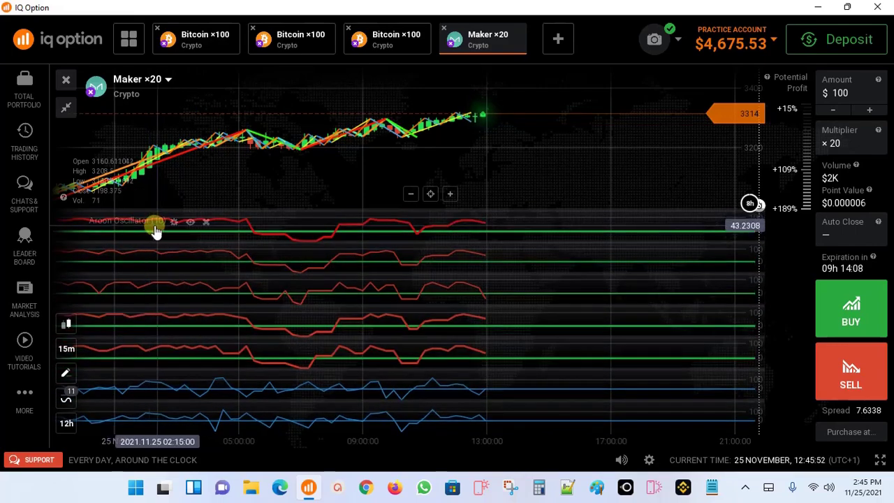
click(190, 222)
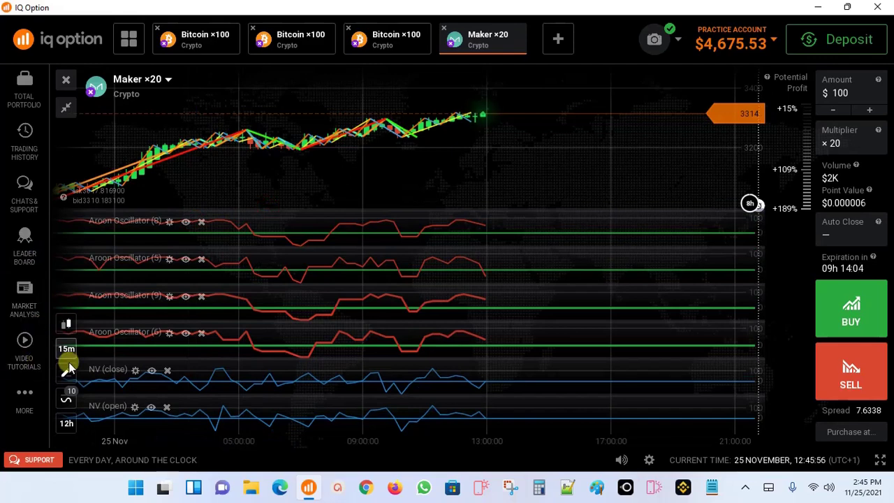
- Show Aroon (40) and the Awesome Oscillators (64, 7) and (34, 2) among the Maker chart's added indicators
click(67, 397)
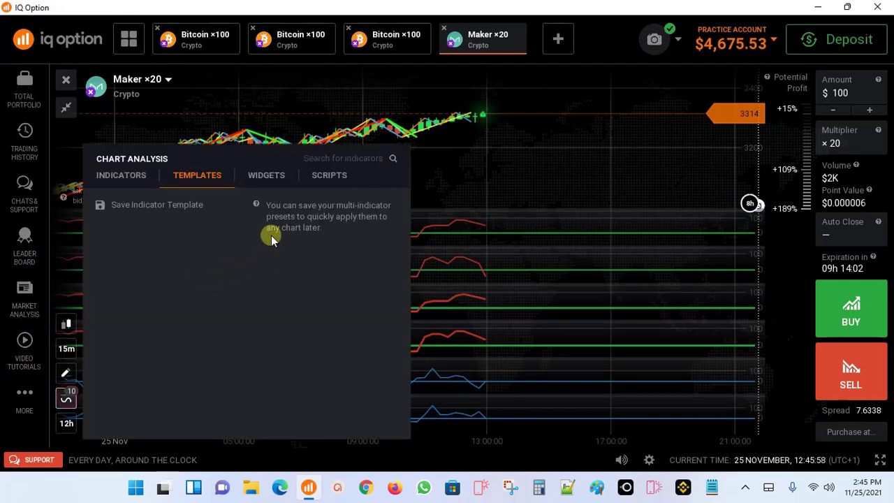
click(105, 174)
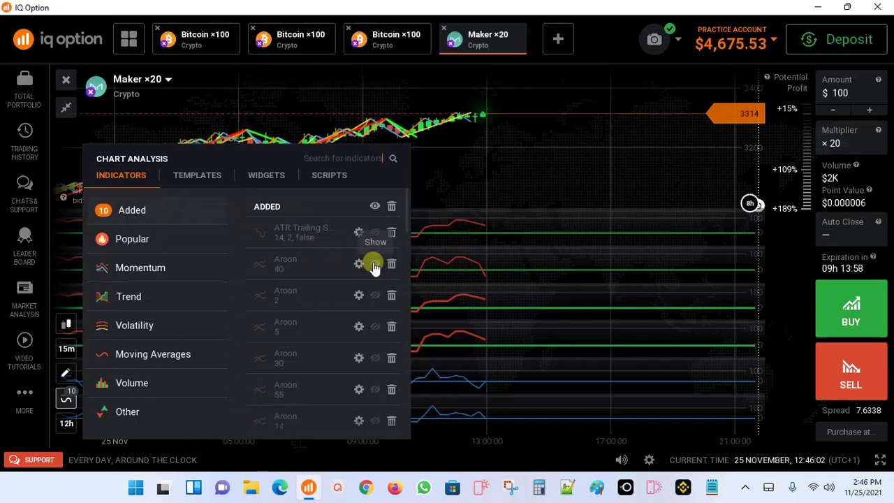
scroll(333, 268, down, 2)
scroll(333, 268, down, 5)
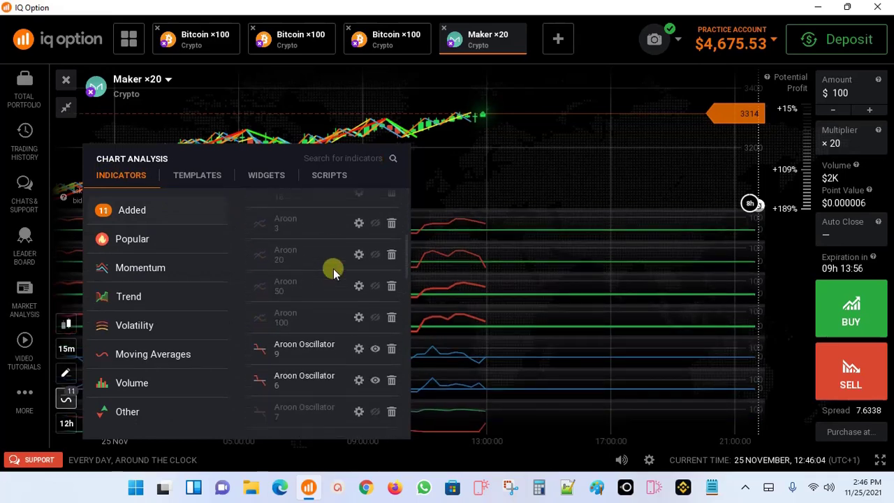
scroll(333, 269, down, 4)
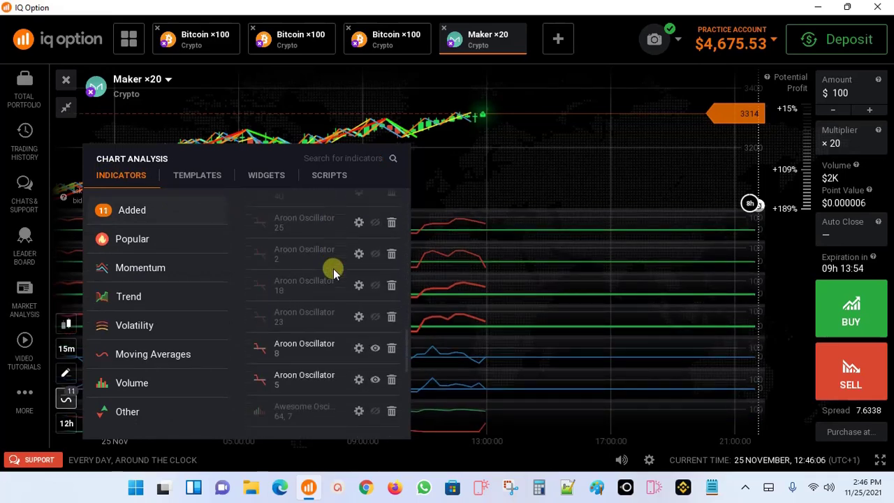
click(375, 262)
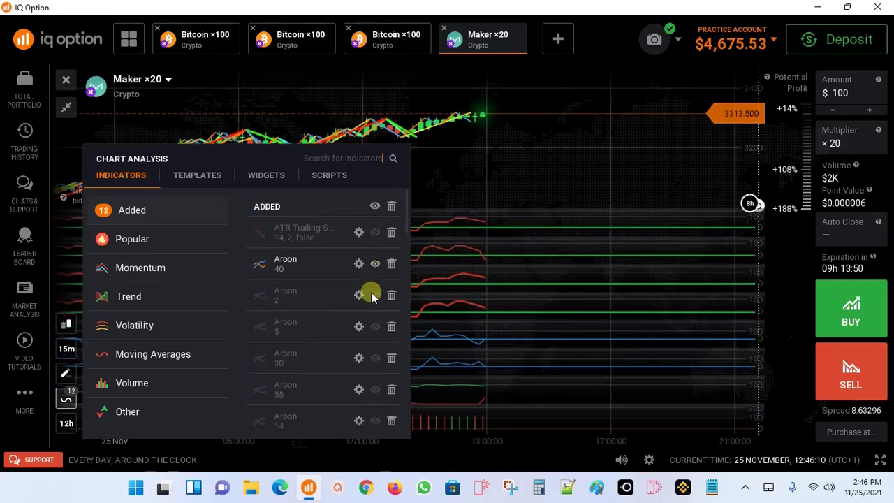
scroll(365, 278, down, 5)
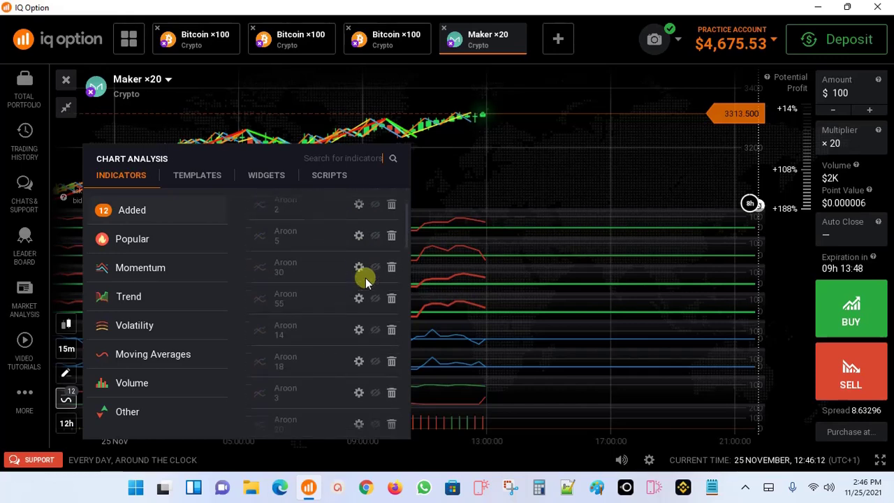
scroll(365, 278, down, 5)
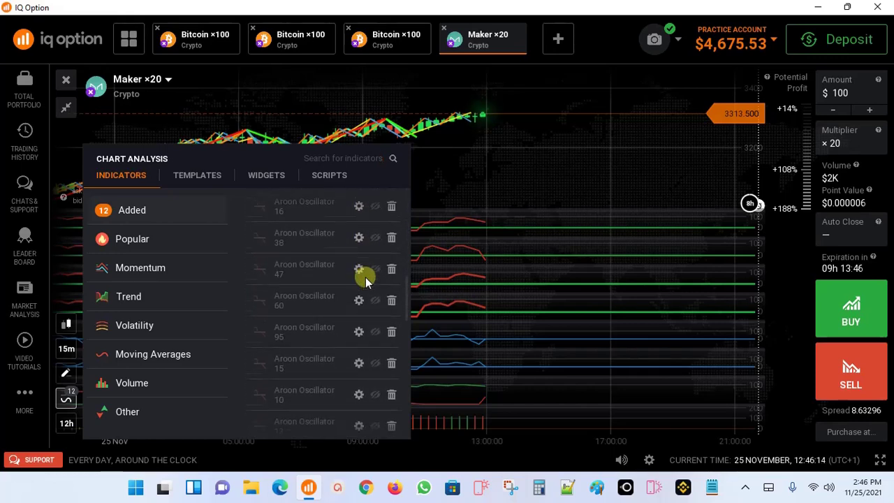
scroll(370, 273, down, 3)
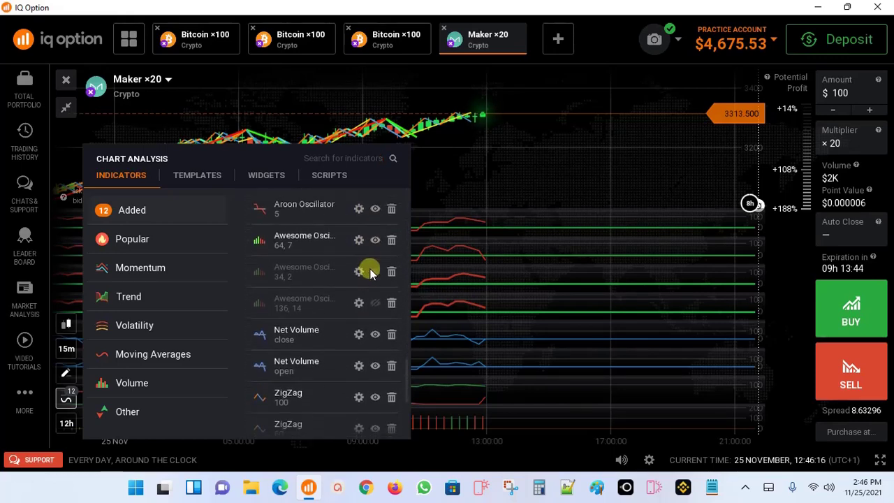
click(372, 271)
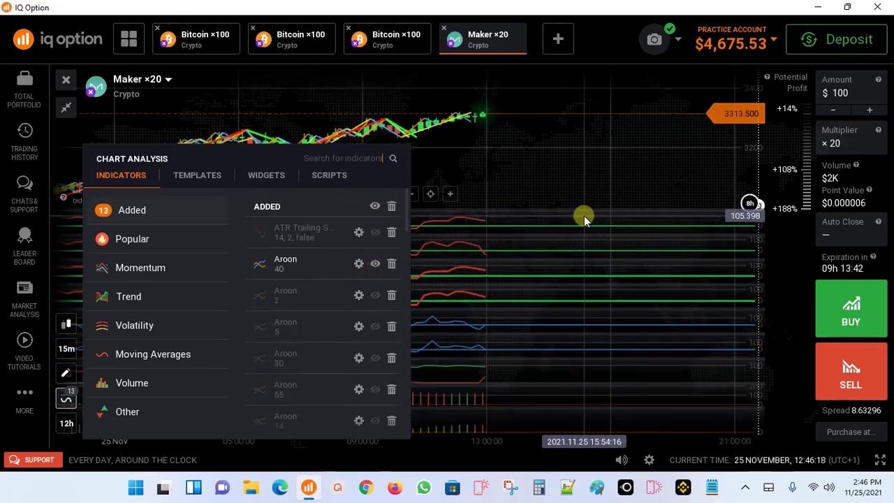
click(584, 216)
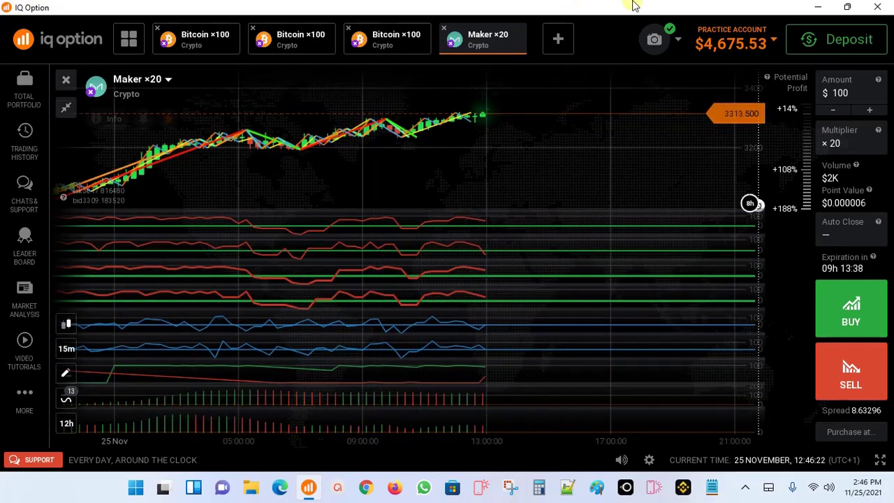
- Add the Binance Coin ×50 crypto chart in a new tab, keeping Maker ×20 as the working chart
click(554, 40)
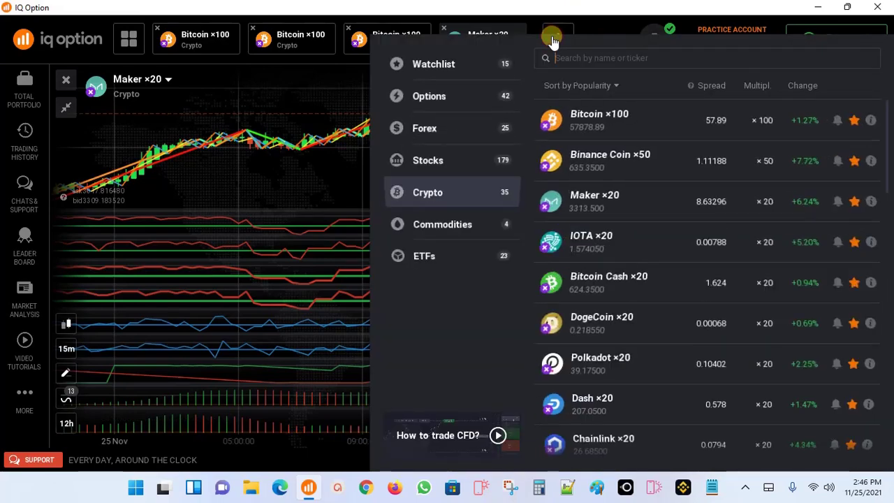
click(612, 154)
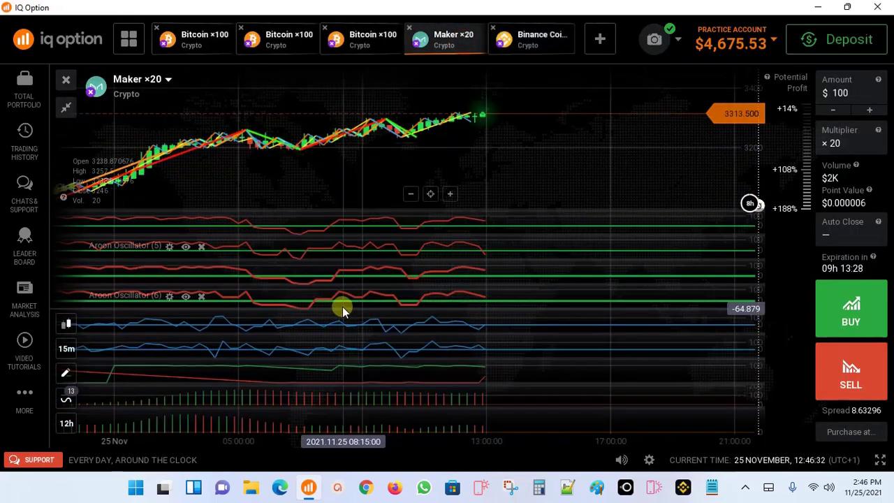
- Save the Maker chart's added indicators as a template named "my new trading strategy template"
click(66, 398)
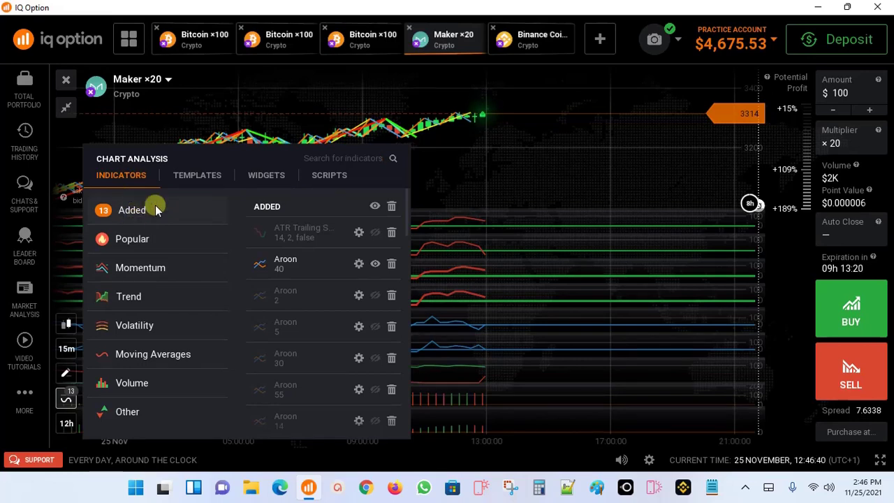
scroll(335, 284, down, 3)
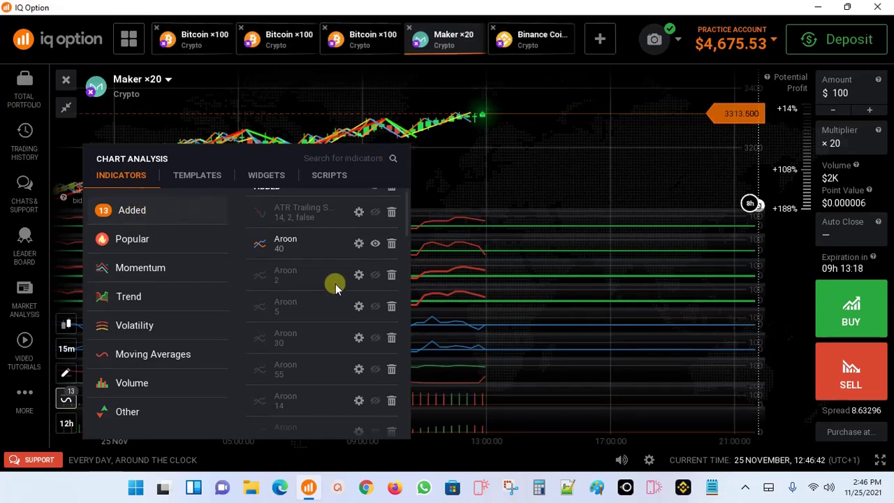
scroll(336, 284, down, 10)
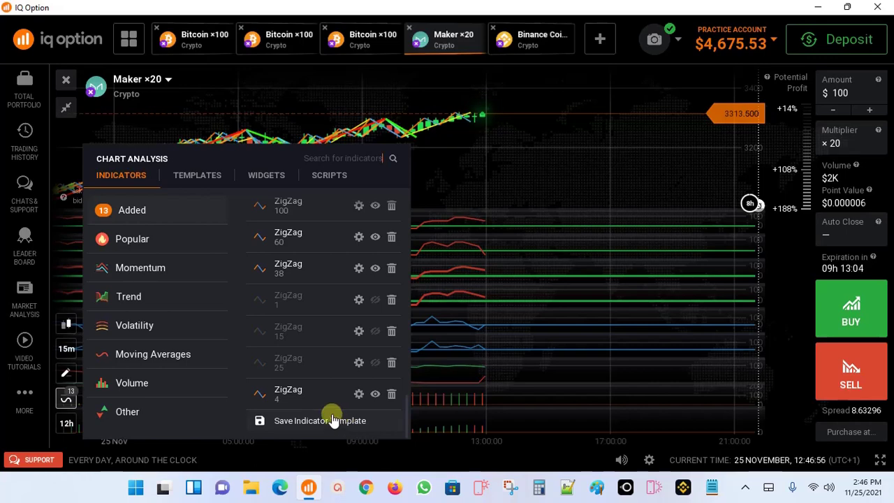
click(310, 418)
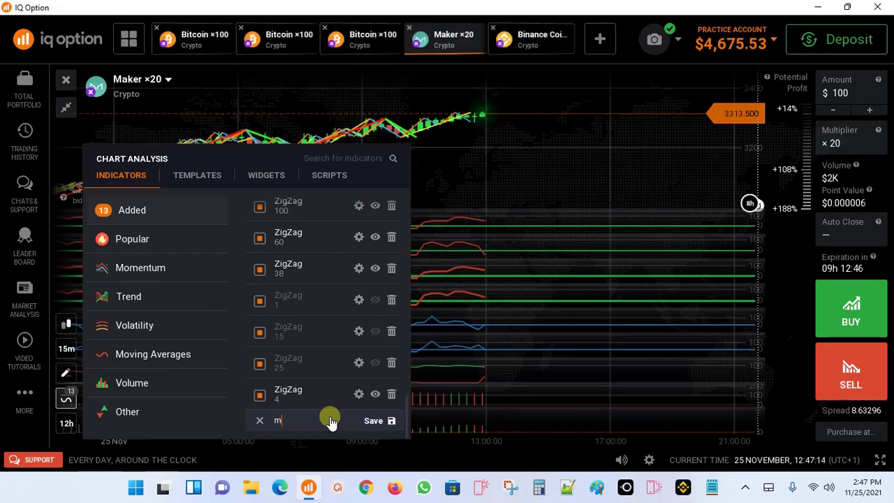
text(new trading strat)
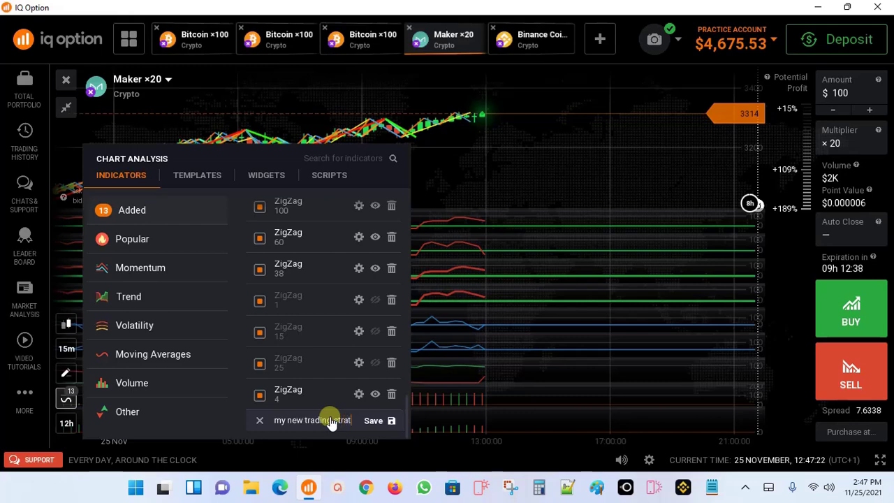
text(egy template)
click(373, 421)
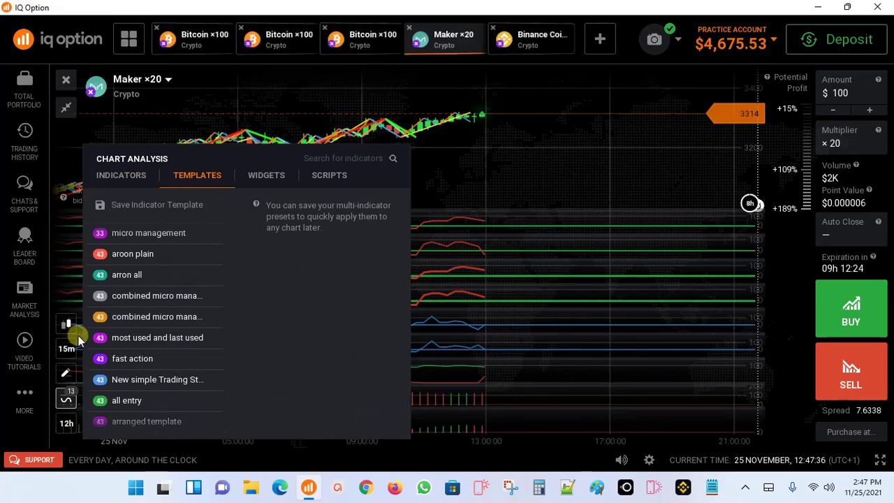
- Rename the newly saved indicator template as "my new trading strategy" and reopen its options
scroll(147, 347, down, 1)
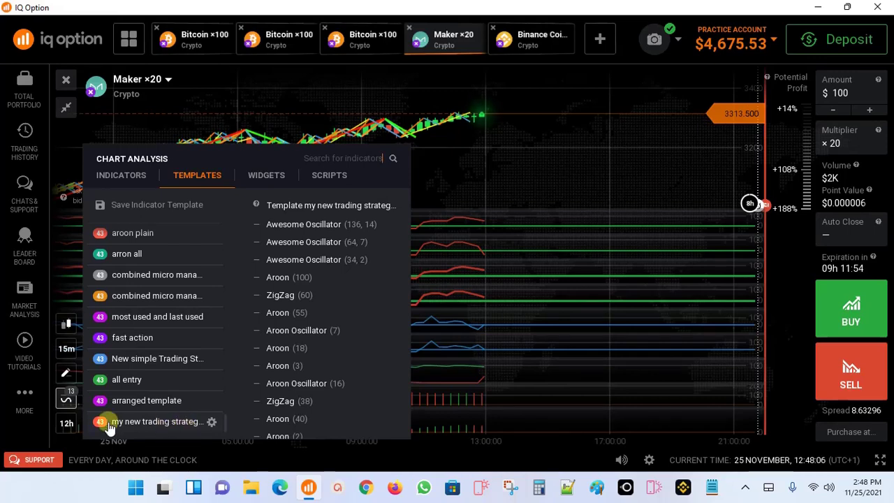
click(211, 422)
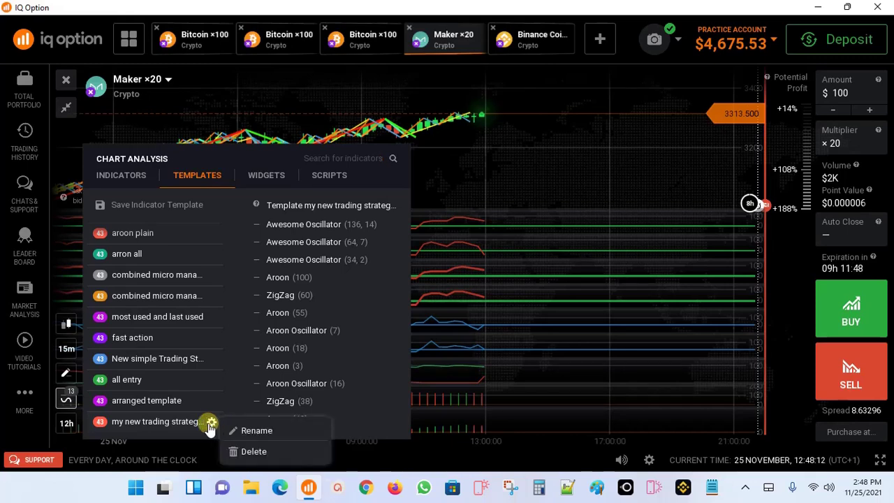
click(256, 431)
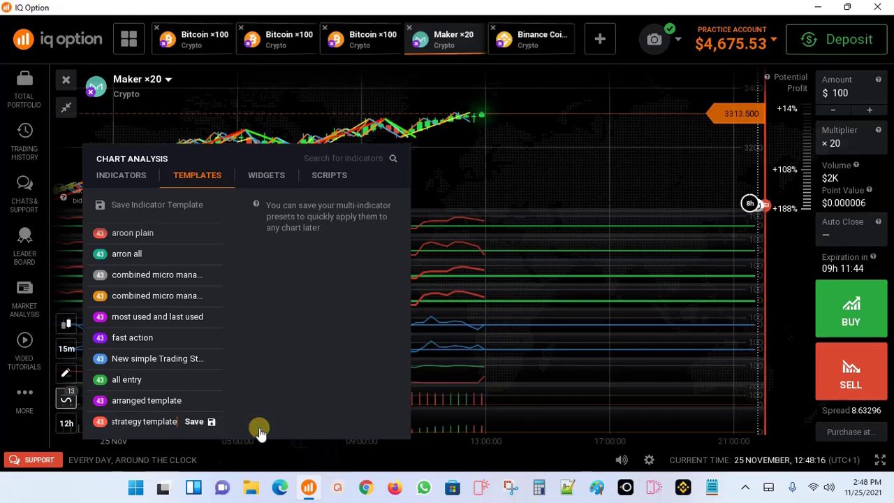
key(BackSpace)
key(BackSpace)
key(BackSpace)
key(BackSpace)
key(BackSpace)
key(BackSpace)
key(BackSpace)
key(BackSpace)
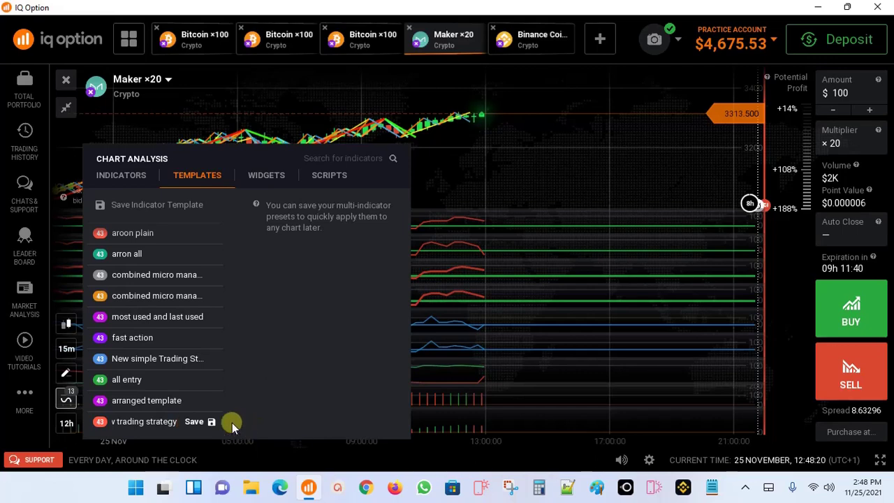
click(210, 423)
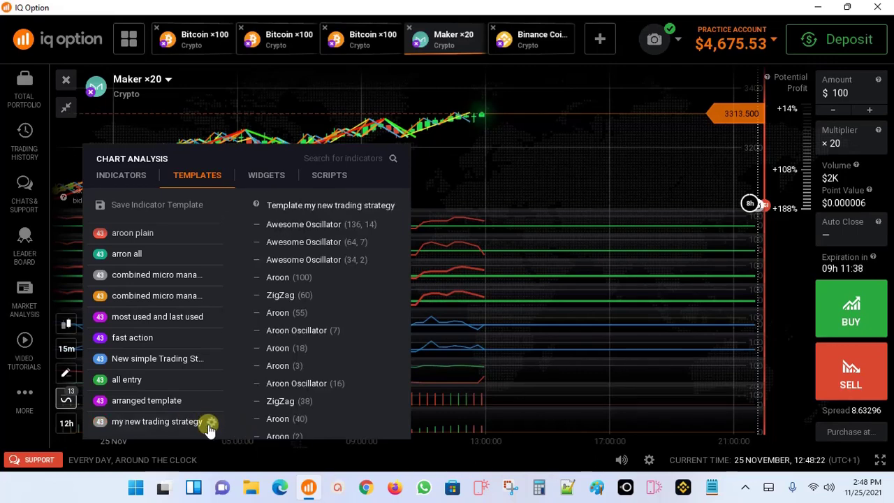
click(211, 422)
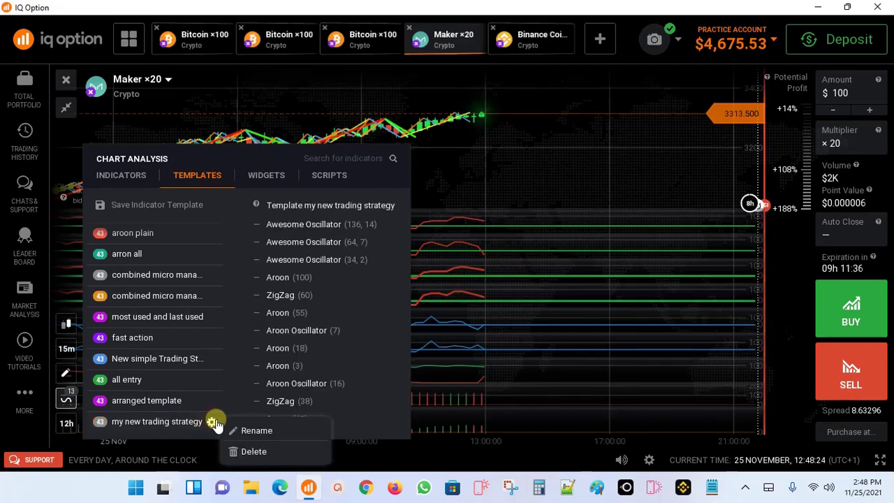
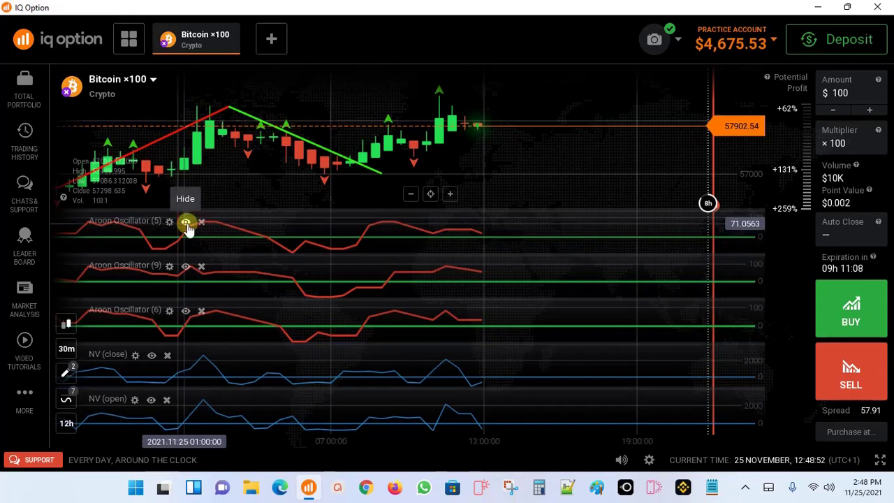
- Hide Aroon Oscillators (5), (9) and (6) and both Net Volume indicators, close and open, on the Bitcoin ×100 chart
click(185, 222)
click(186, 248)
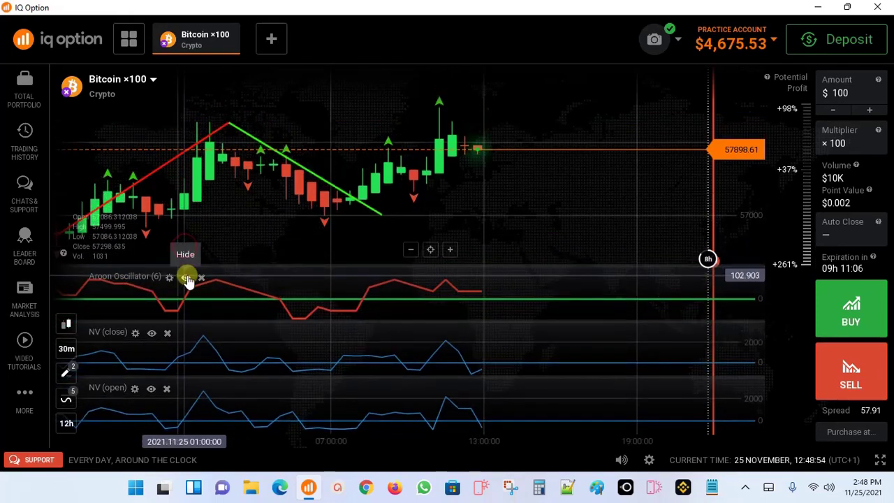
click(185, 277)
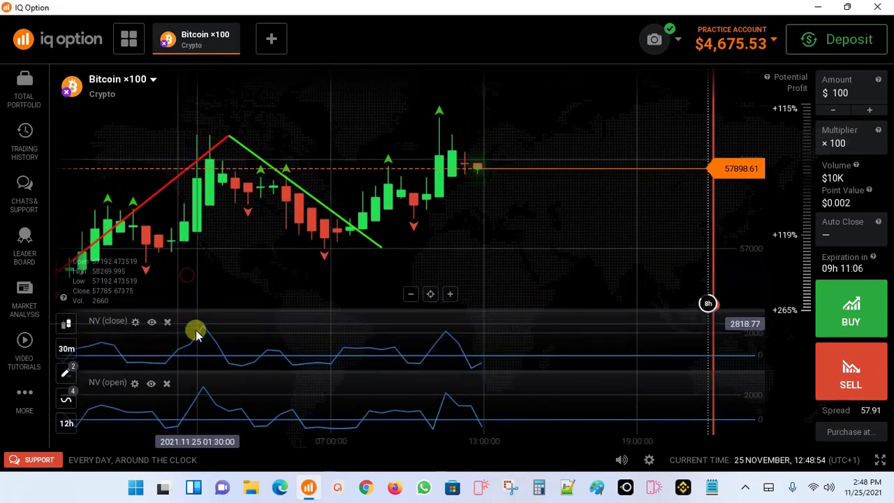
click(151, 322)
click(151, 373)
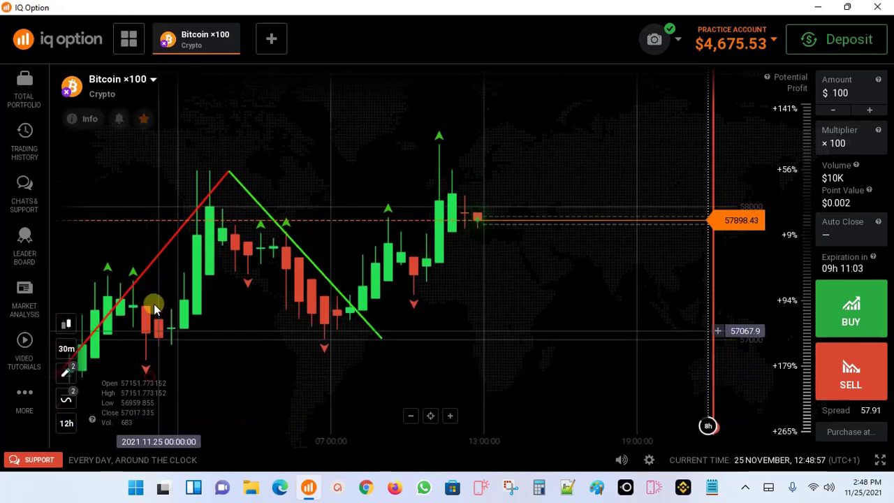
- Hide the ZigZag (100) indicator among the Bitcoin chart's added indicators and return to the chart
click(66, 399)
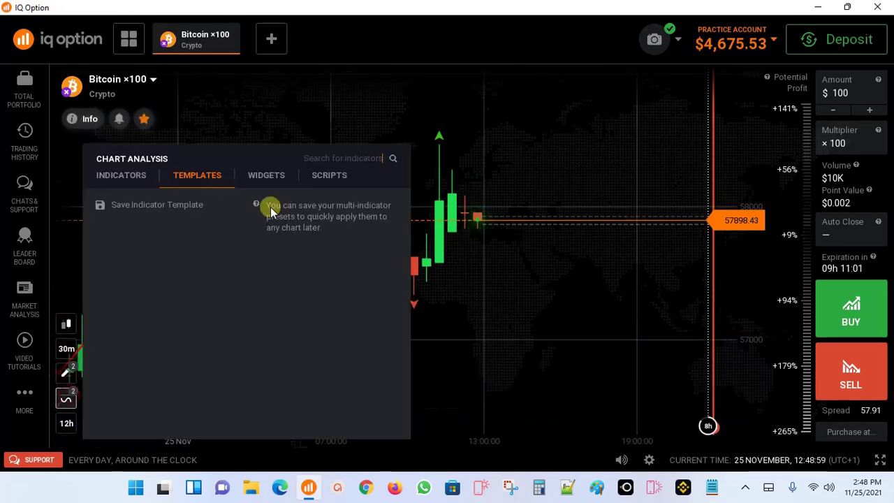
click(117, 175)
scroll(326, 243, down, 10)
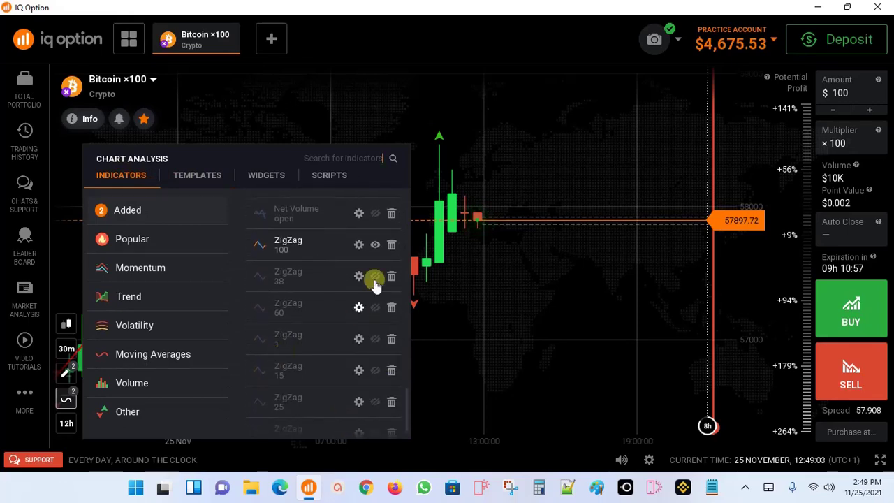
click(375, 244)
click(557, 176)
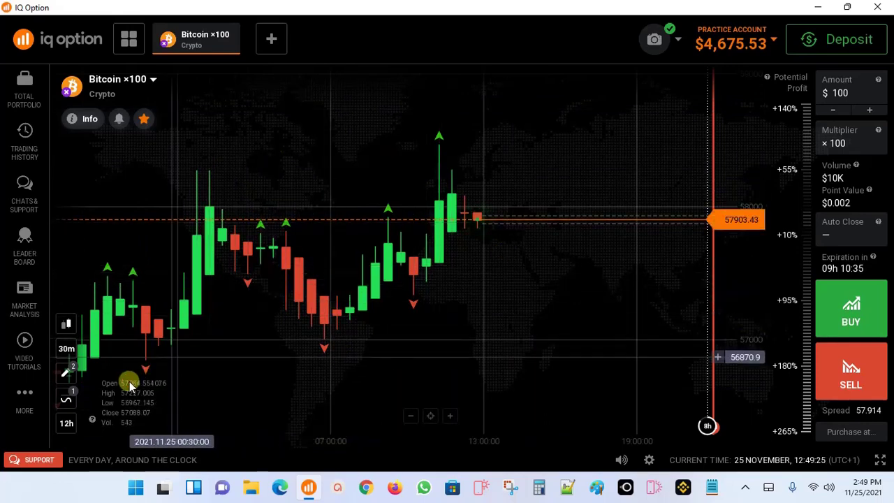
- Look over the saved indicator templates for the Bitcoin chart, examining the contents of "arron all" and the combined micro template
click(67, 401)
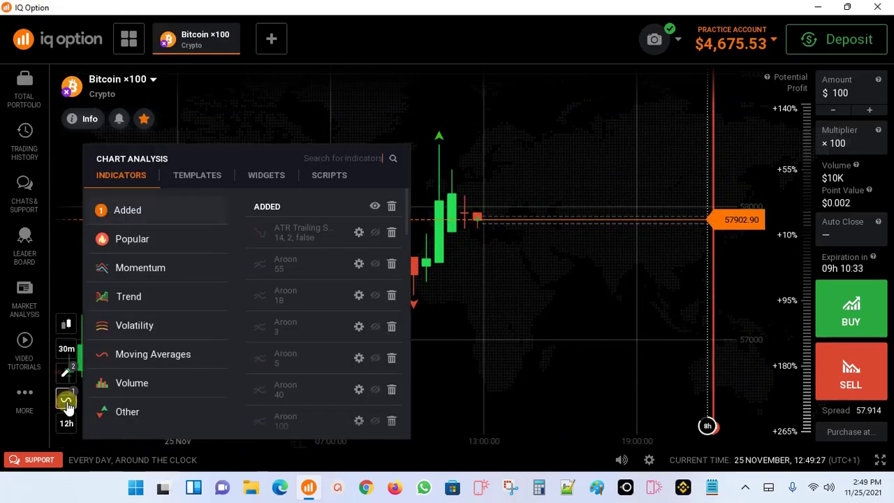
click(199, 175)
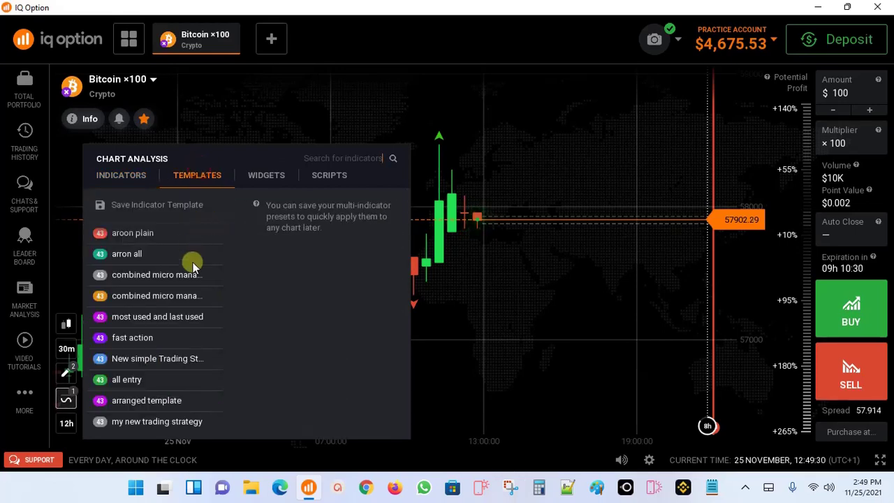
mouse_move(192, 260)
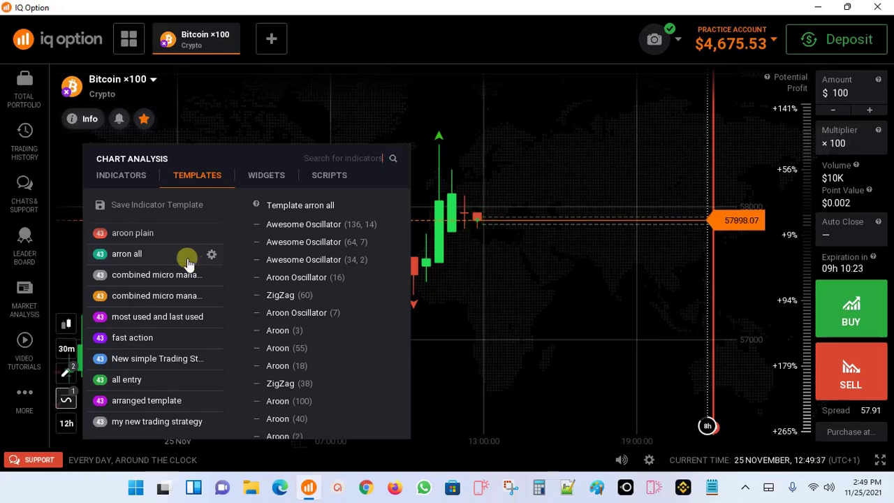
click(160, 312)
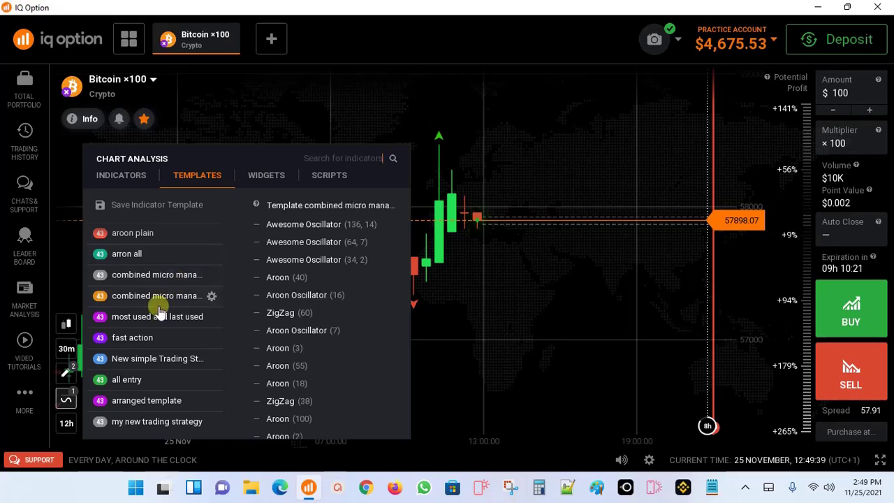
- Apply the "my new trading strategy" template to the Bitcoin ×100 chart and open Bitcoin Cash ×20 in a new chart
click(145, 419)
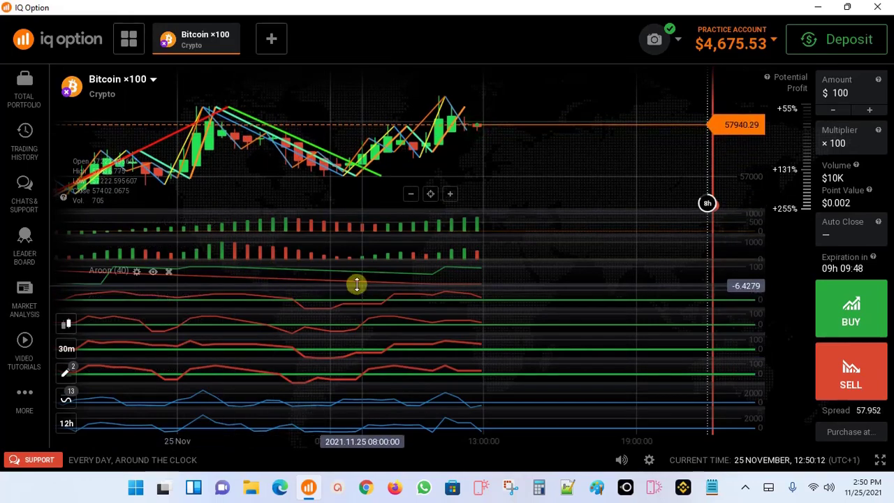
click(275, 40)
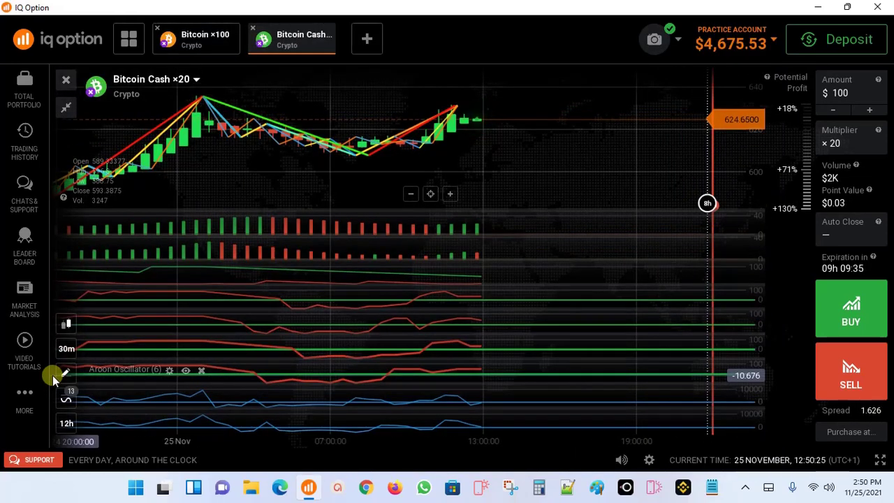
- Add a new indicator script in the Bitcoin Cash chart analysis and open it in the enlarged script editor
click(68, 400)
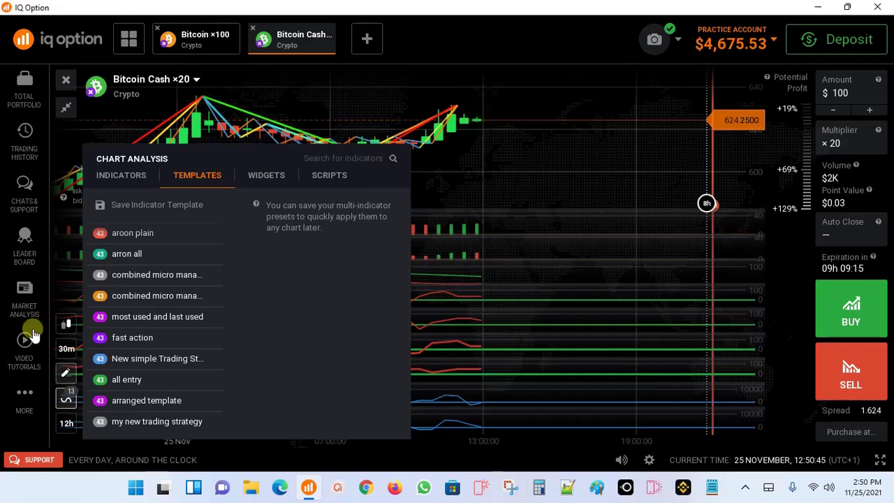
click(125, 178)
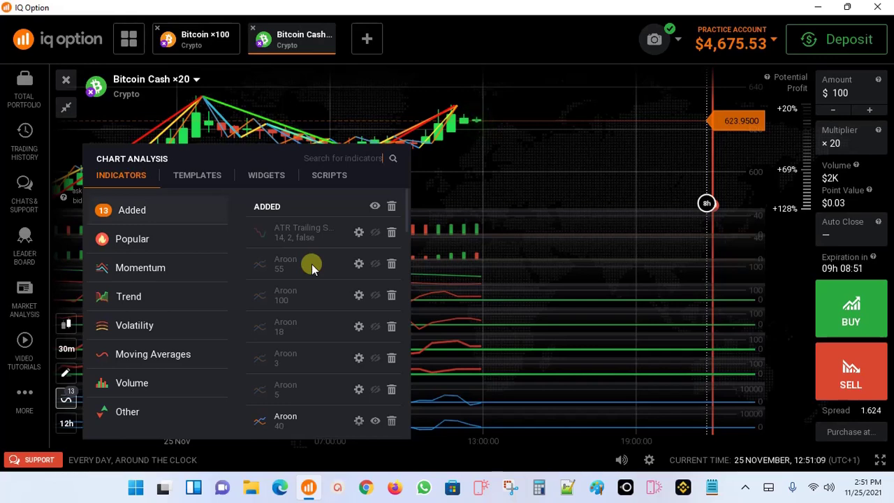
click(335, 175)
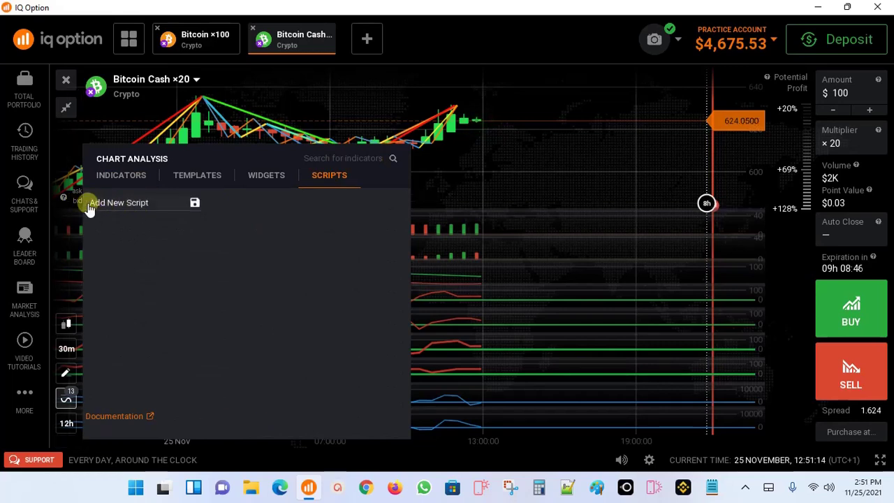
click(135, 205)
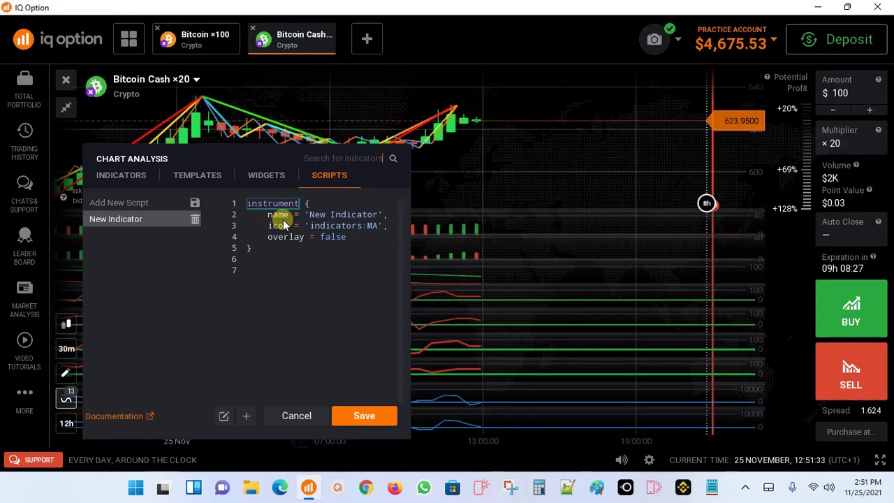
click(376, 217)
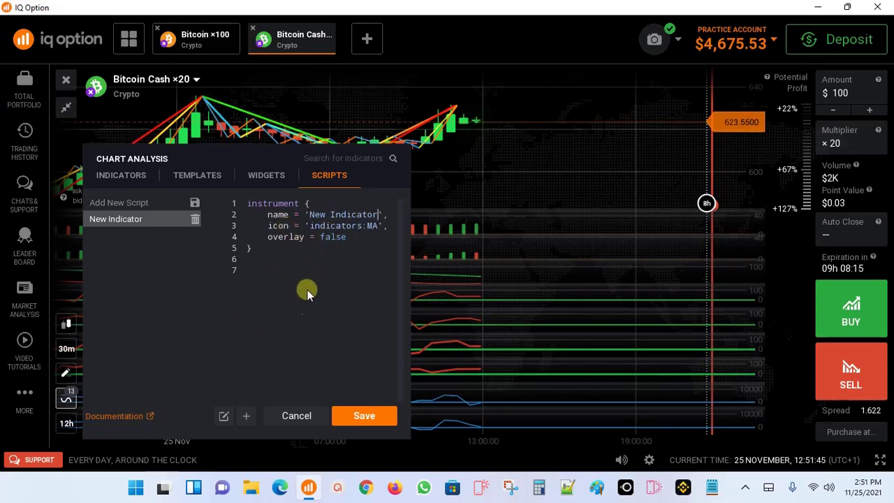
click(224, 416)
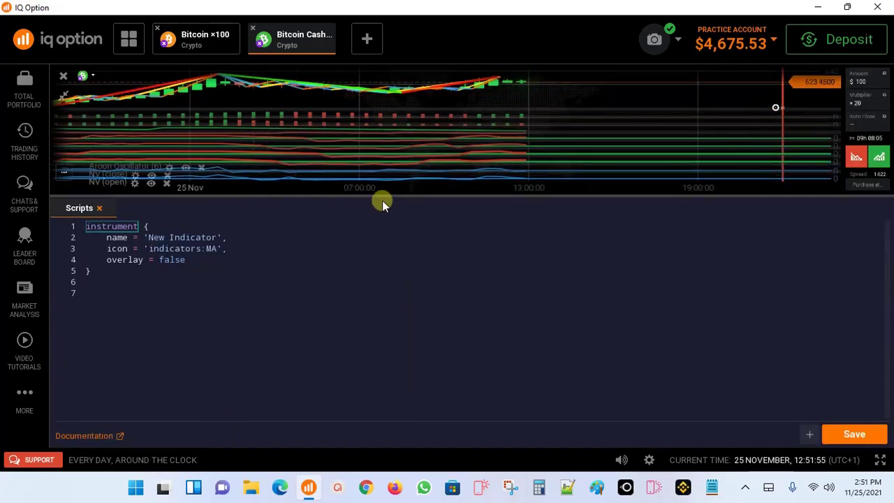
- Change the script's name value to 'my new indicator'
click(195, 262)
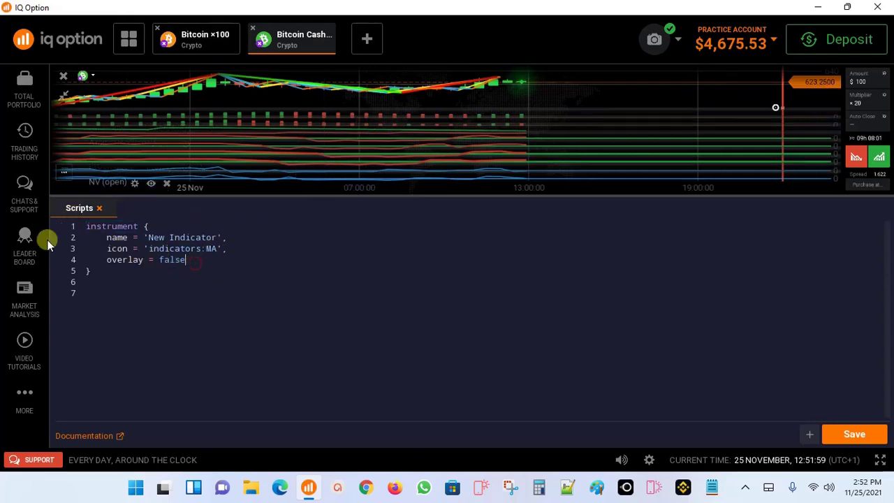
click(216, 231)
click(217, 238)
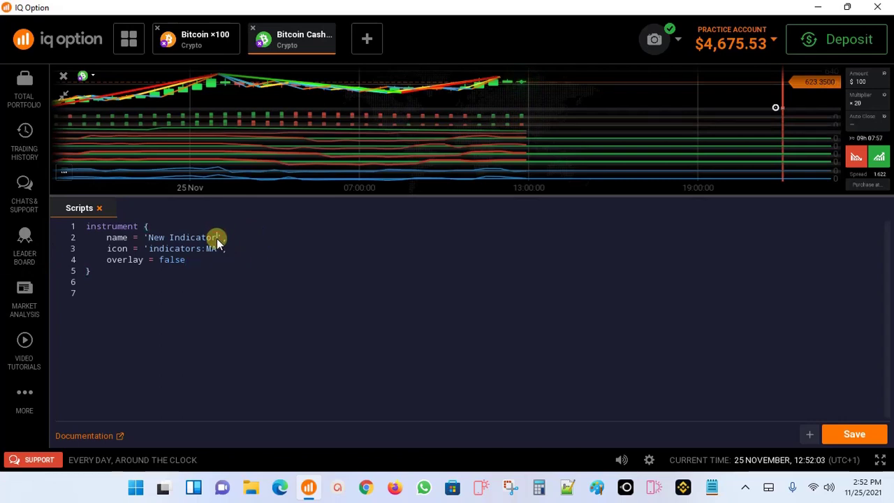
key(BackSpace)
key(BackSpace)
key(BackSpace)
key(BackSpace)
key(BackSpace)
key(BackSpace)
key(BackSpace)
key(BackSpace)
key(BackSpace)
key(BackSpace)
text(my n)
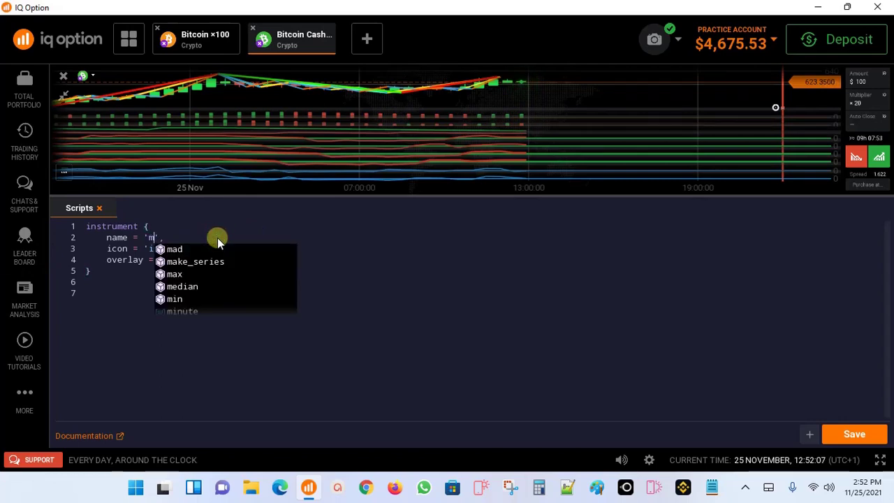
text(ew indi)
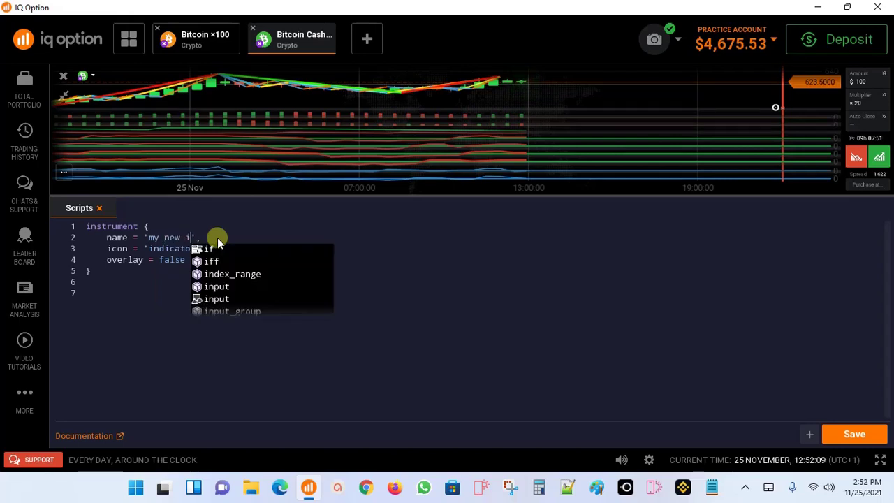
text(ca)
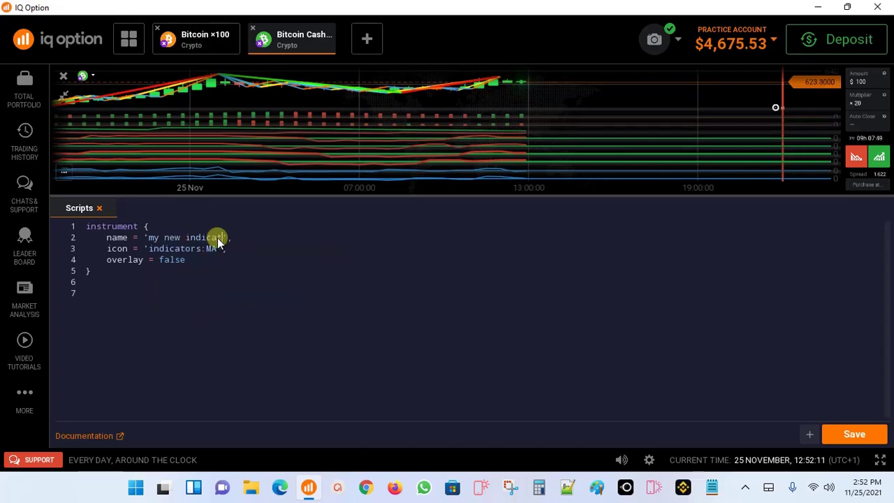
text(tor)
click(371, 334)
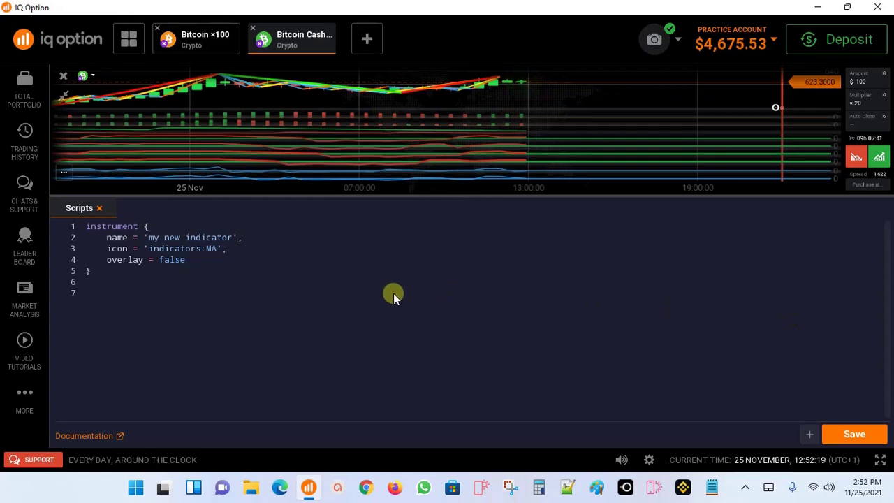
- Save the renamed indicator script and close the enlarged script editor
click(851, 436)
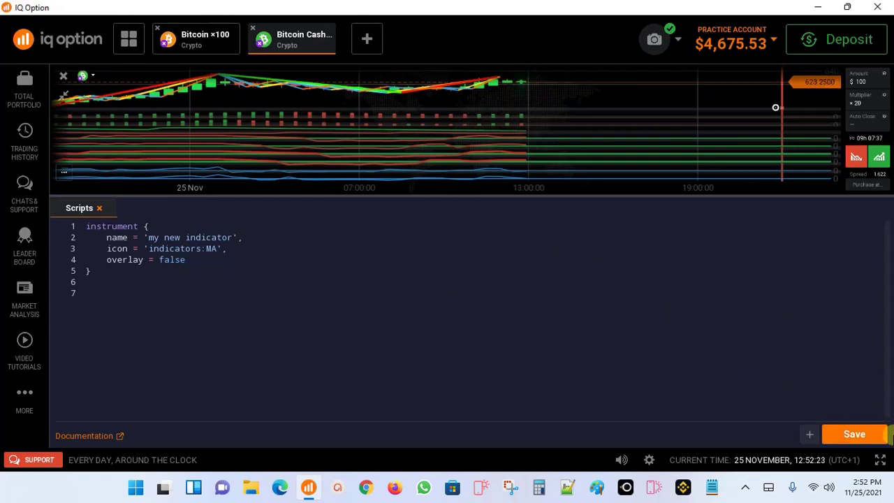
click(865, 436)
click(99, 209)
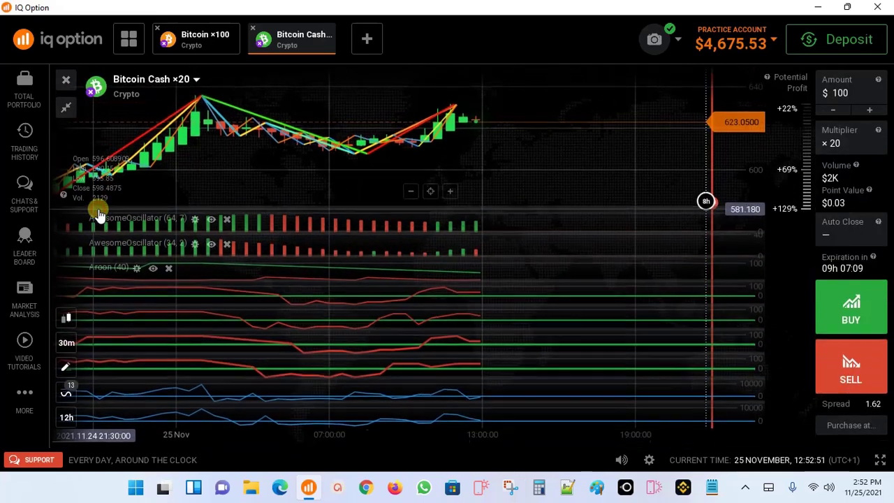
- Look through the Bitcoin Cash chart's added indicators for the custom script
click(61, 403)
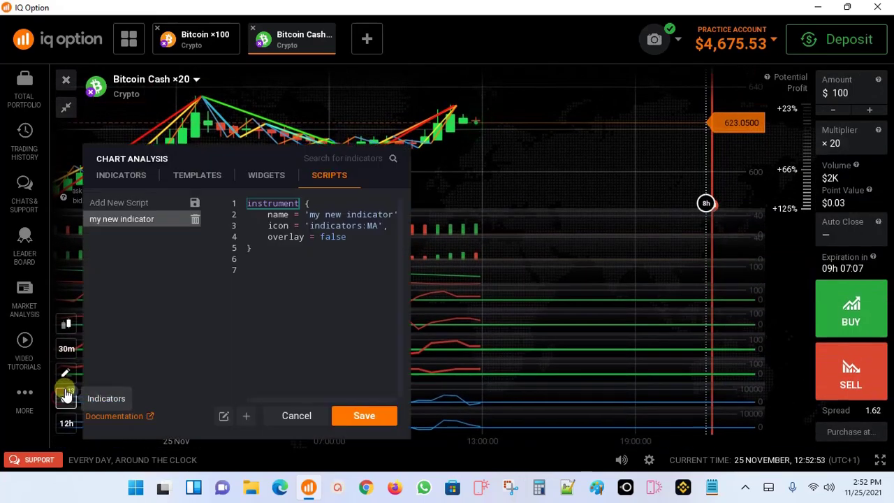
click(143, 177)
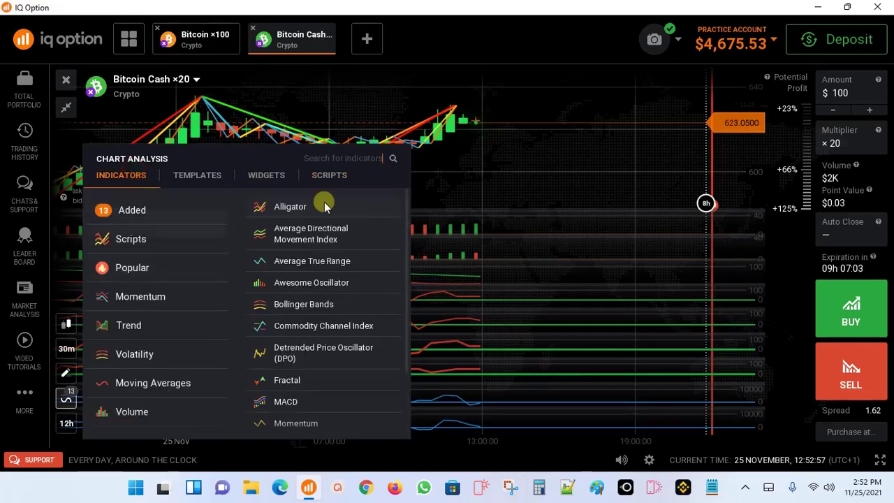
scroll(310, 245, down, 10)
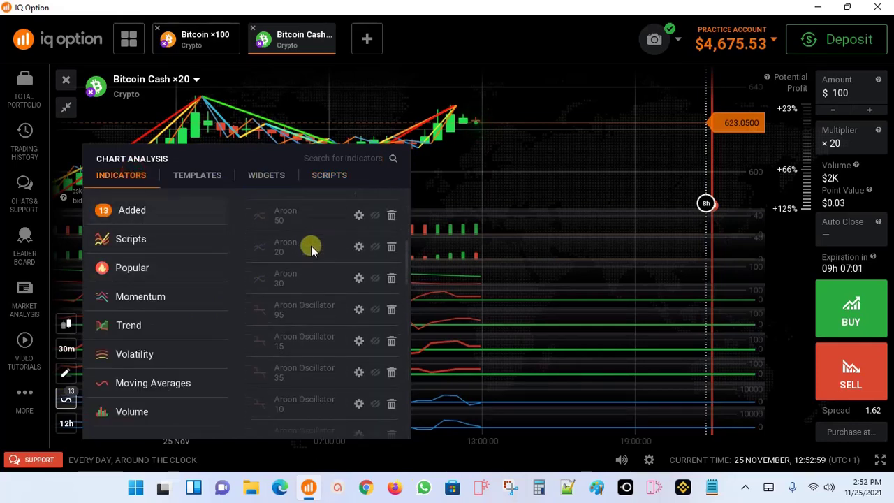
scroll(311, 245, down, 4)
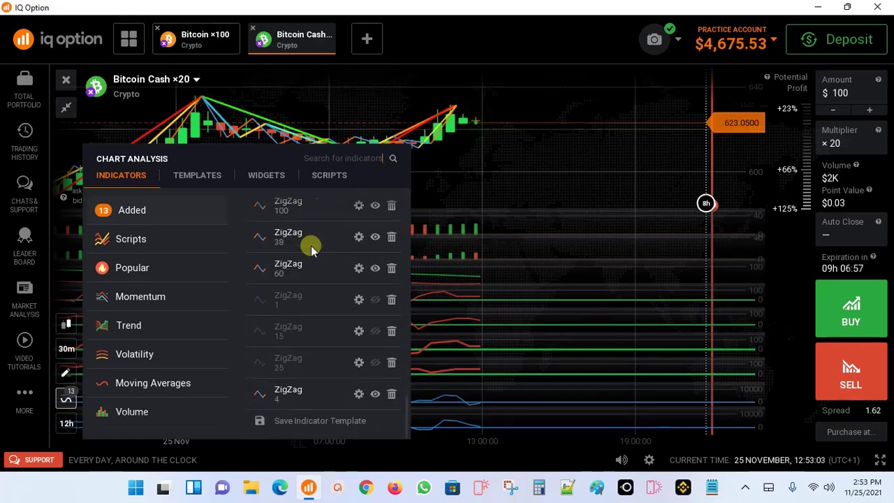
scroll(310, 245, up, 8)
scroll(311, 245, up, 6)
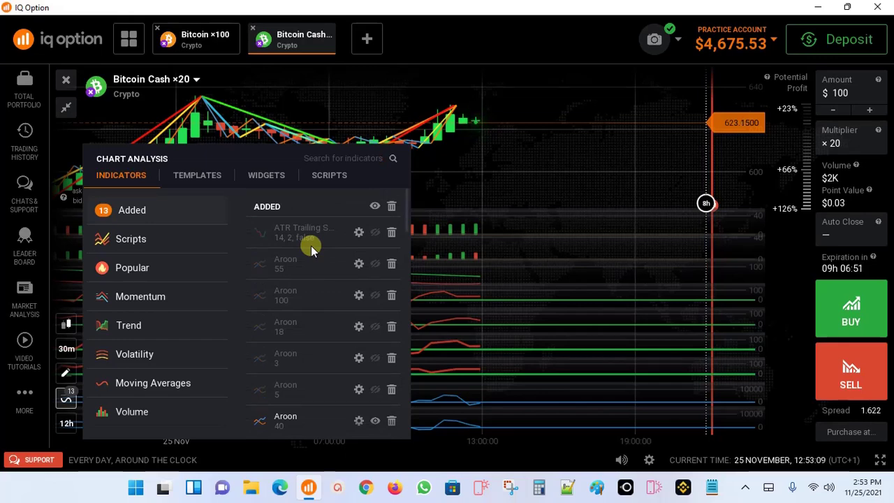
- Add the "my new indicator" script to the Bitcoin Cash chart and save the script
click(336, 174)
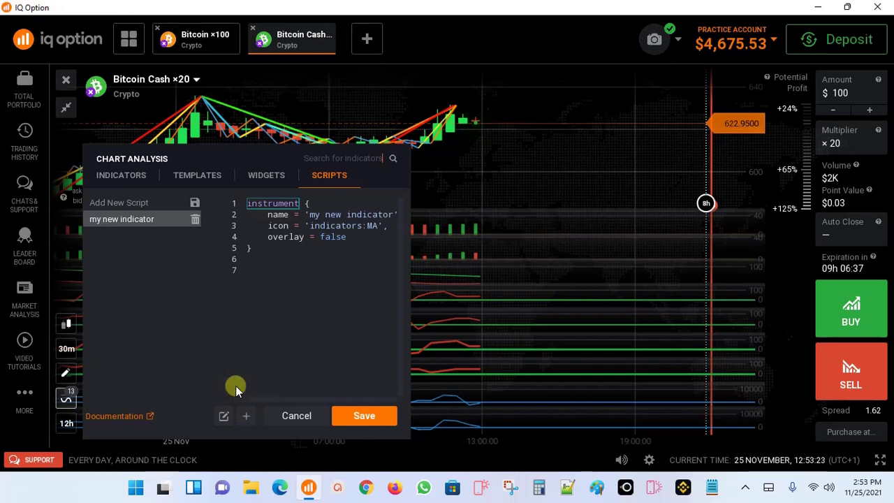
click(248, 417)
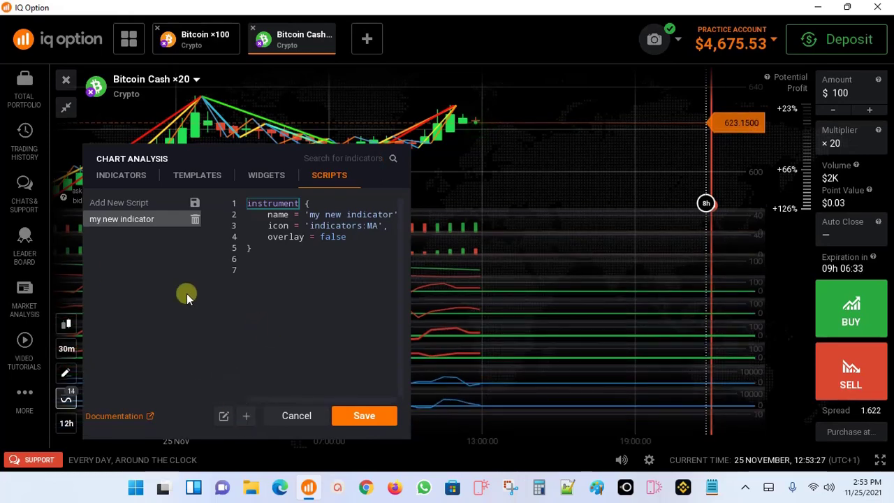
click(355, 418)
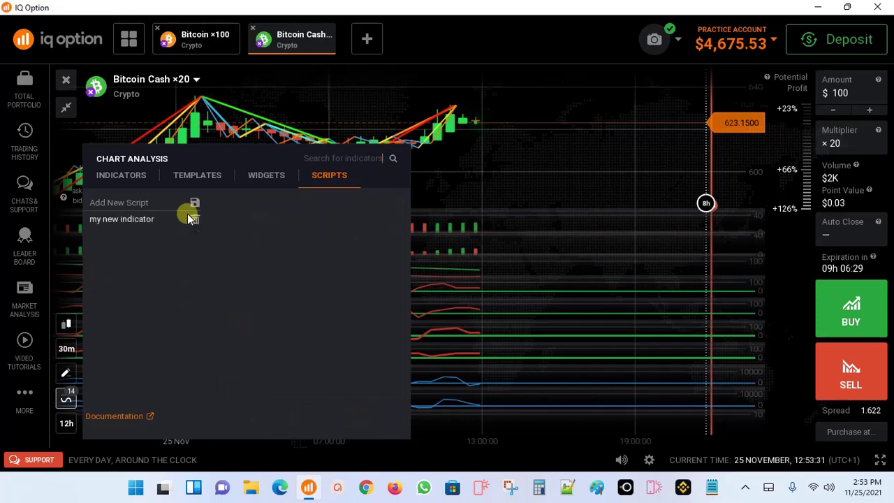
- Hide "my new indicator" among the Bitcoin Cash chart's added indicators and return to the chart
click(132, 176)
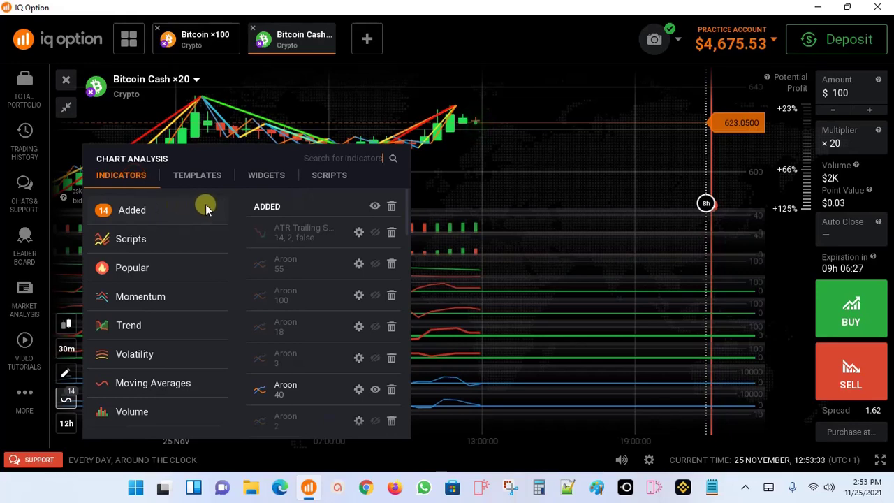
scroll(354, 378, down, 3)
scroll(353, 378, down, 10)
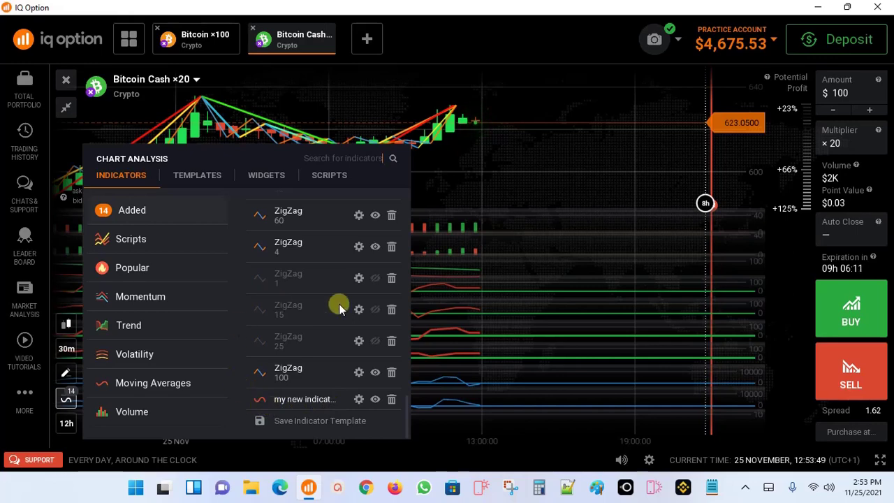
click(375, 399)
click(590, 310)
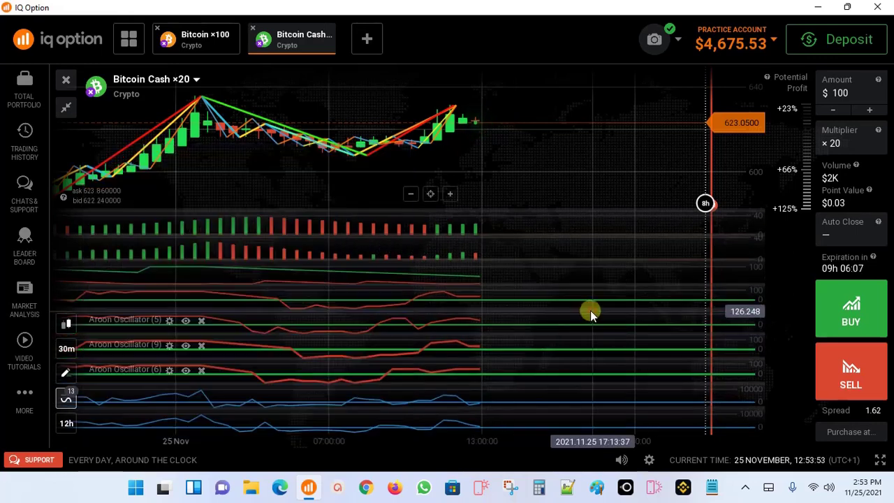
scroll(357, 423, down, 3)
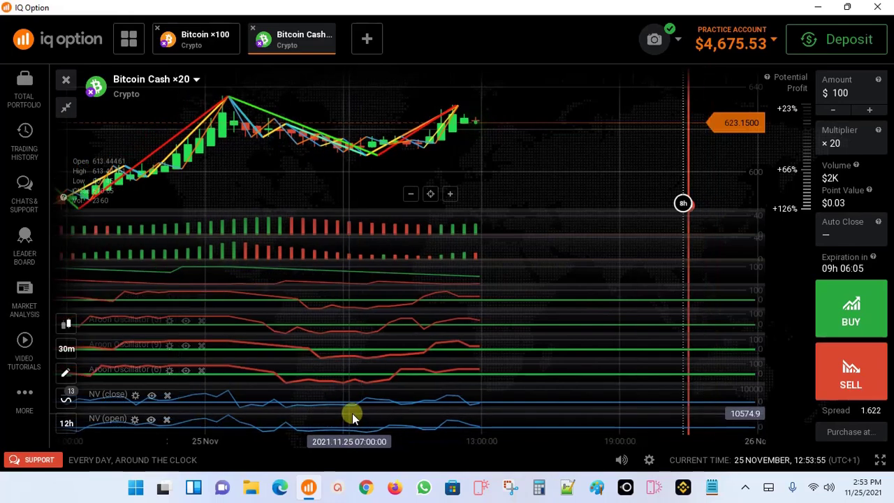
scroll(353, 417, up, 3)
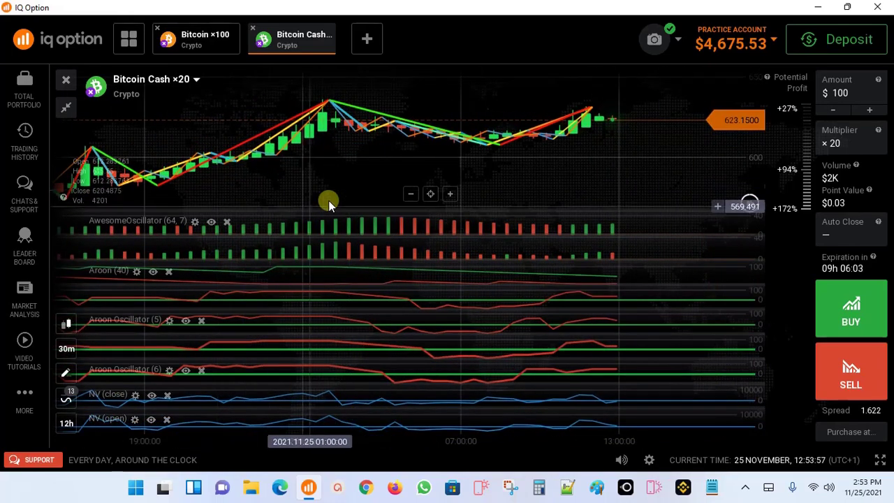